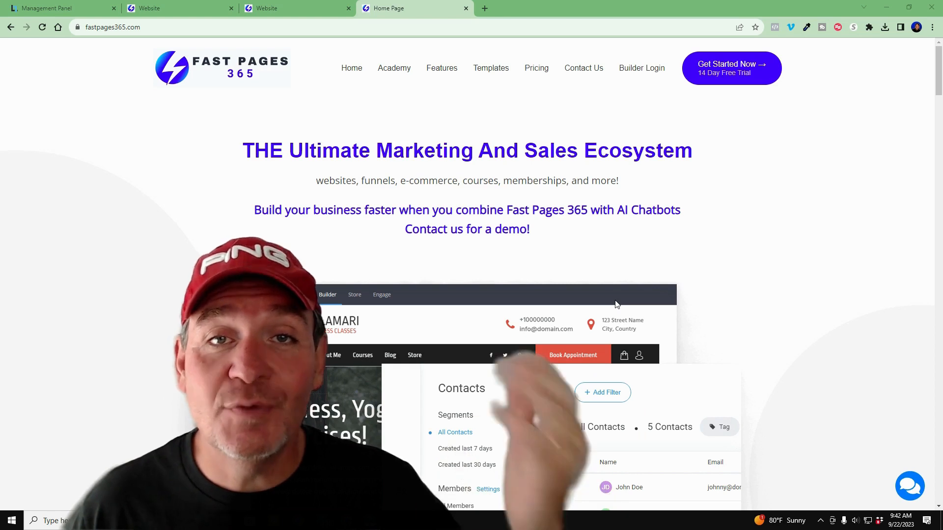
# Switch to the free-courses page in the website builder and add a button widget to the empty column beside "COMING SOON!"
pyautogui.scroll(-8, 596, 304)
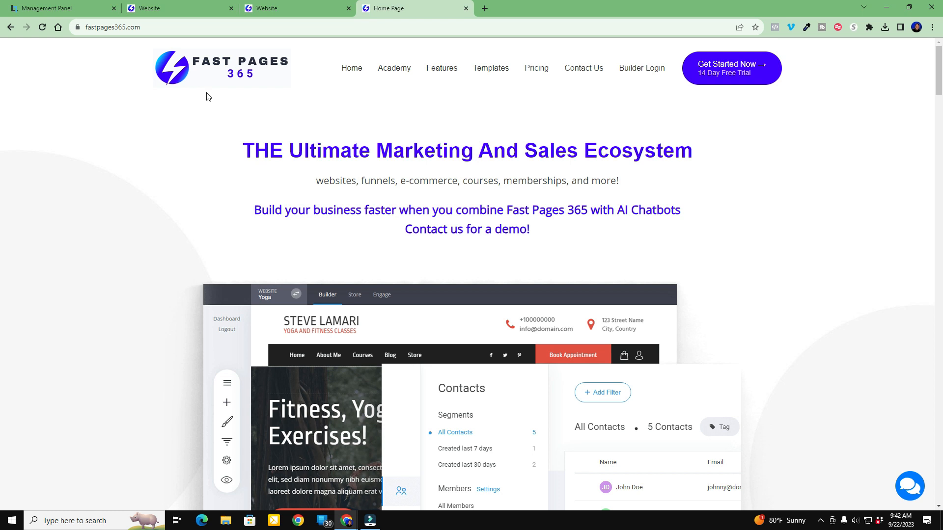
pyautogui.click(289, 11)
pyautogui.click(208, 5)
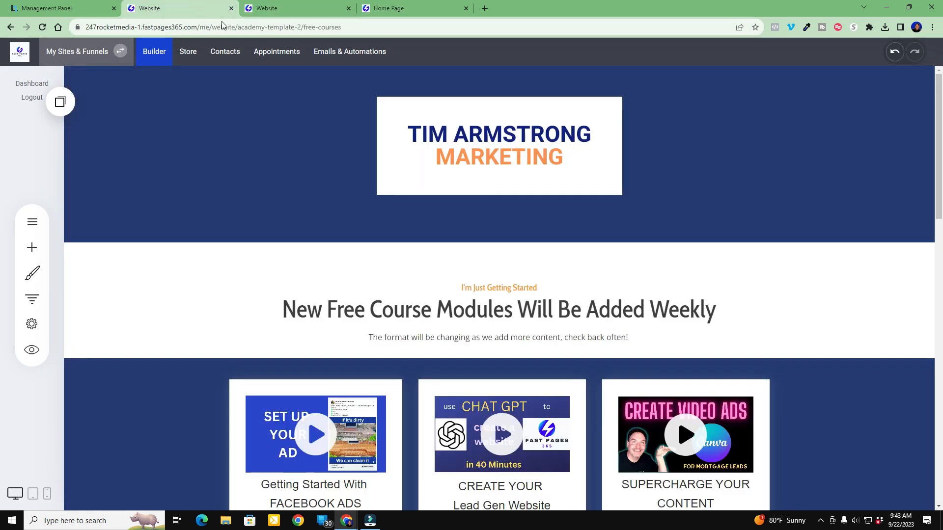
pyautogui.scroll(-15, 893, 394)
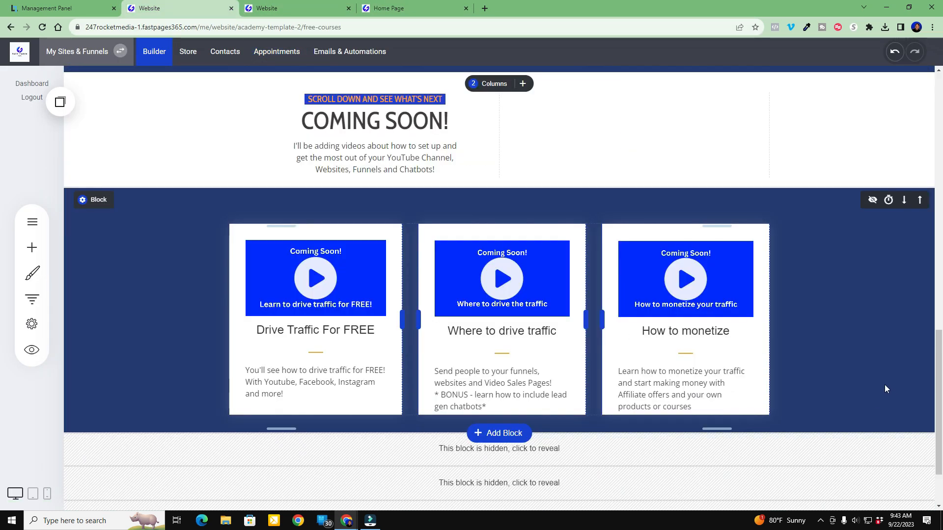
pyautogui.scroll(13, 886, 390)
pyautogui.scroll(-4, 875, 388)
pyautogui.scroll(-5, 873, 393)
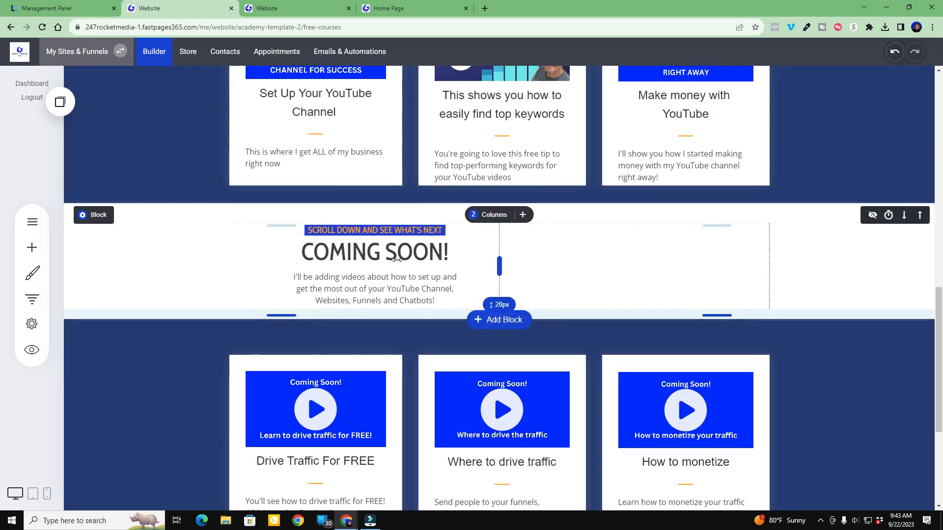
pyautogui.click(32, 251)
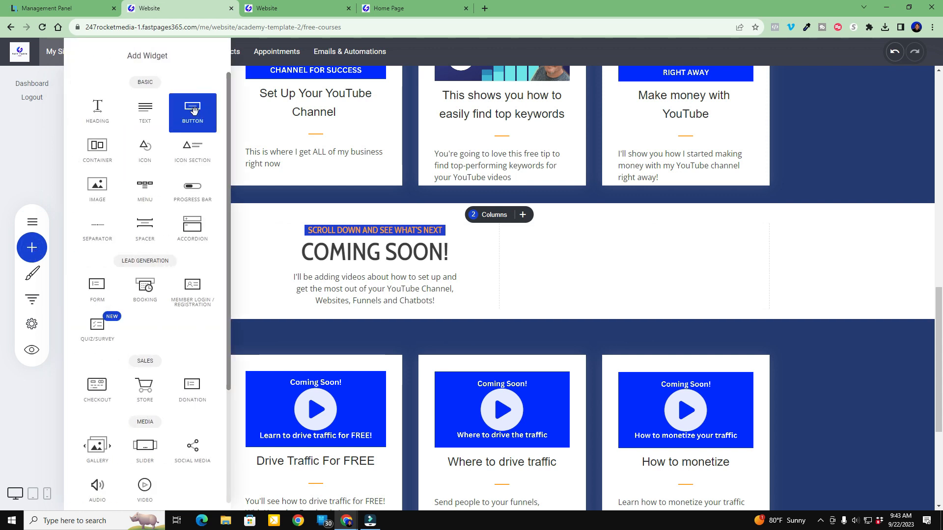
pyautogui.moveTo(193, 111); pyautogui.dragTo(623, 260)
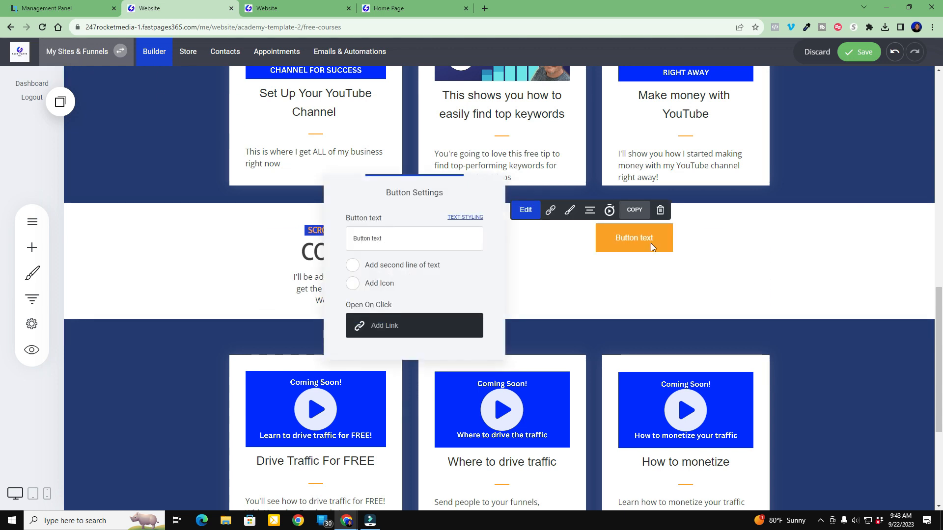
pyautogui.click(785, 253)
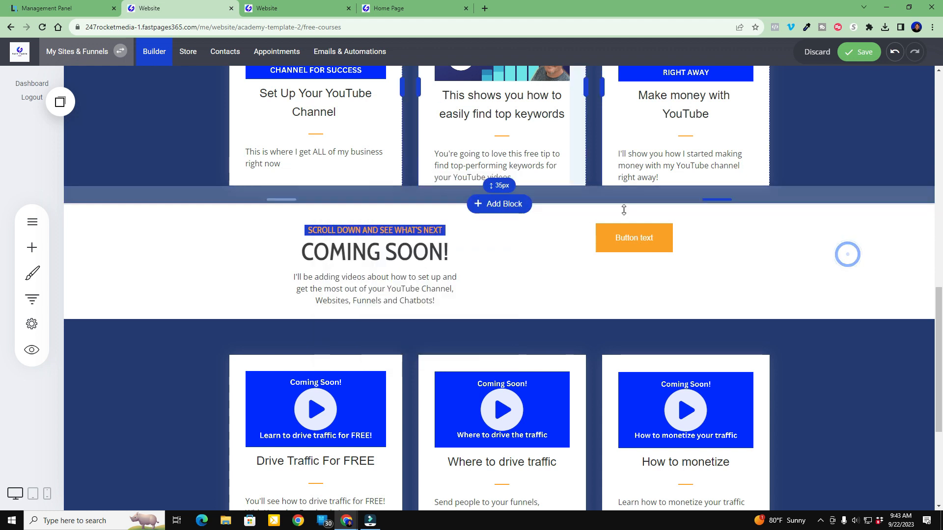
# Increase the spacing above the new button, slightly reduce the block's upper spacing, and open the button's settings for editing
pyautogui.moveTo(637, 223); pyautogui.dragTo(639, 257)
pyautogui.moveTo(660, 223); pyautogui.dragTo(659, 216)
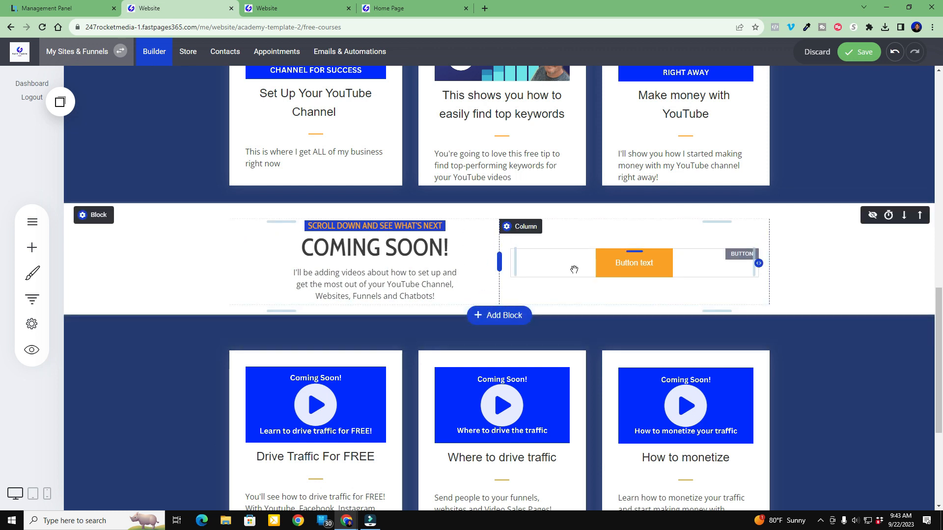
pyautogui.click(626, 262)
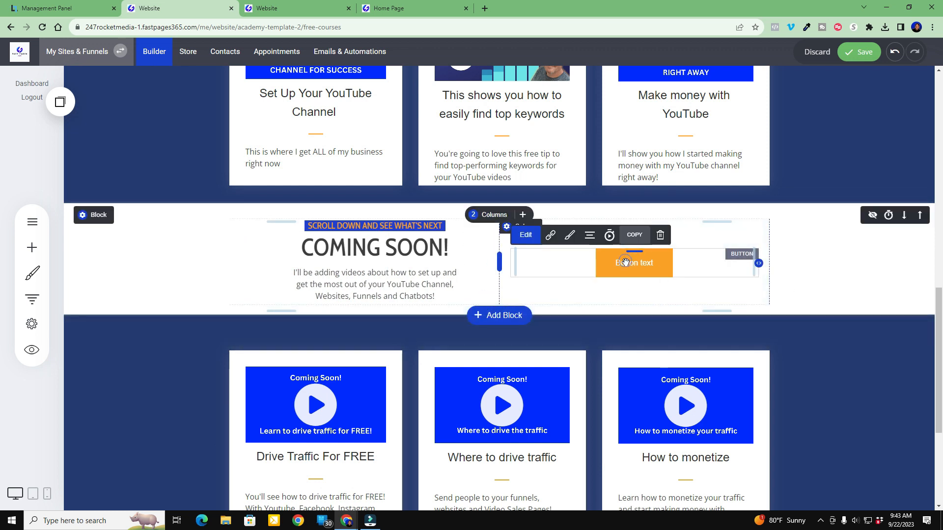
pyautogui.click(527, 235)
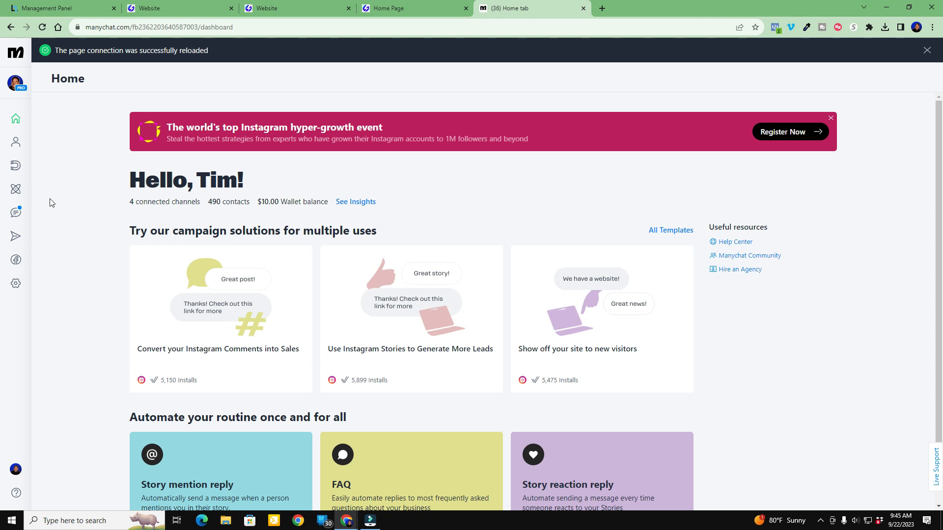
# In Manychat, open the "URL MLO Homebuyers opt in" flow from the MLO homebuyers folder inside MLO Funnels Homebuyers
pyautogui.click(17, 191)
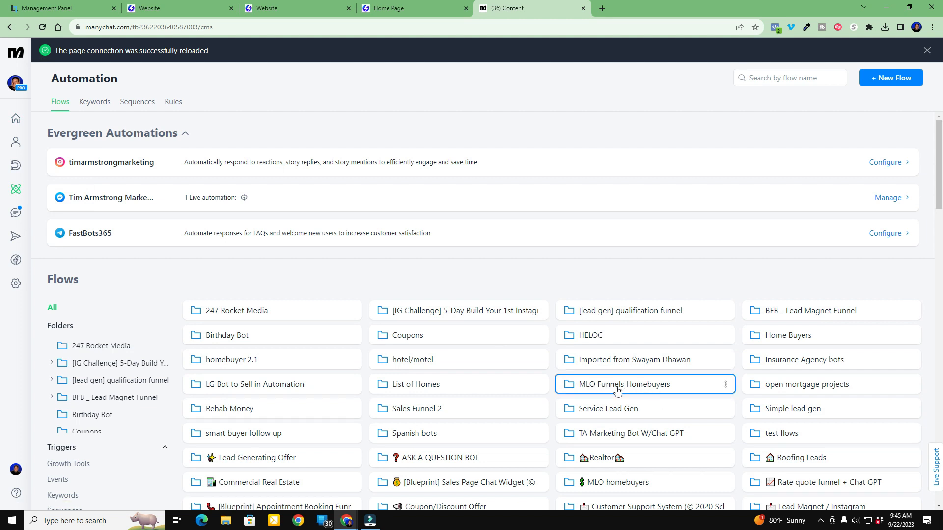
pyautogui.click(645, 390)
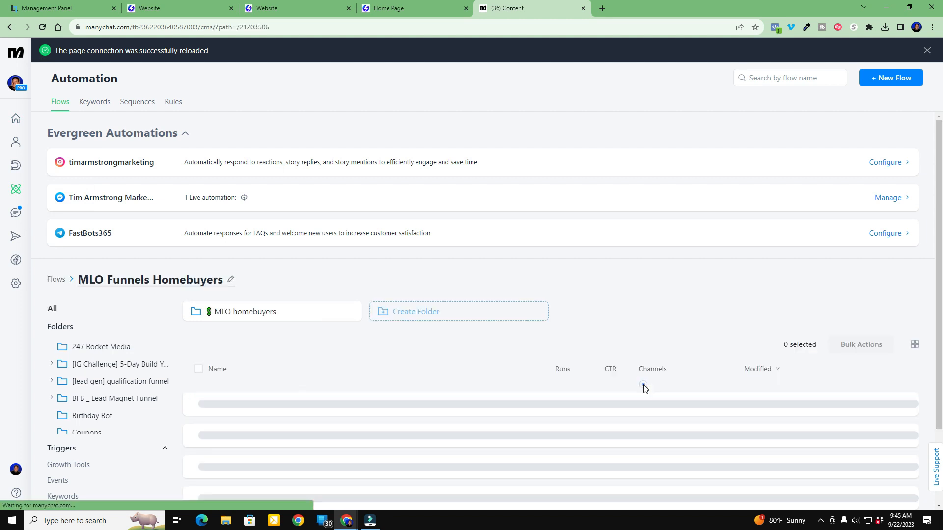
pyautogui.click(265, 311)
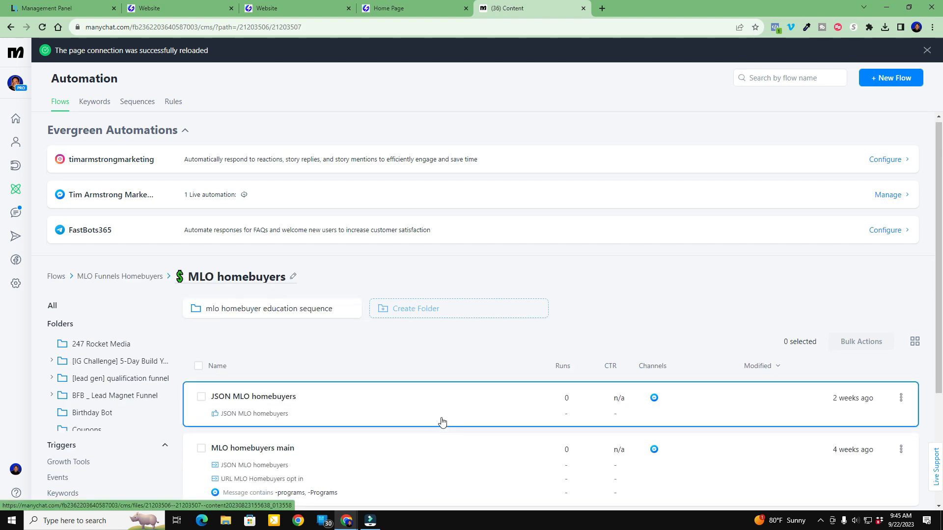
pyautogui.scroll(-3, 221, 378)
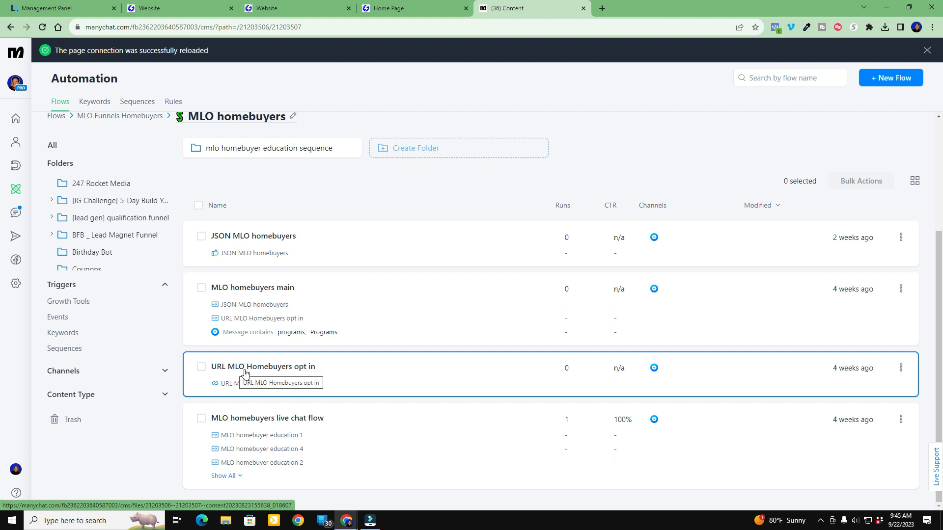
pyautogui.click(359, 385)
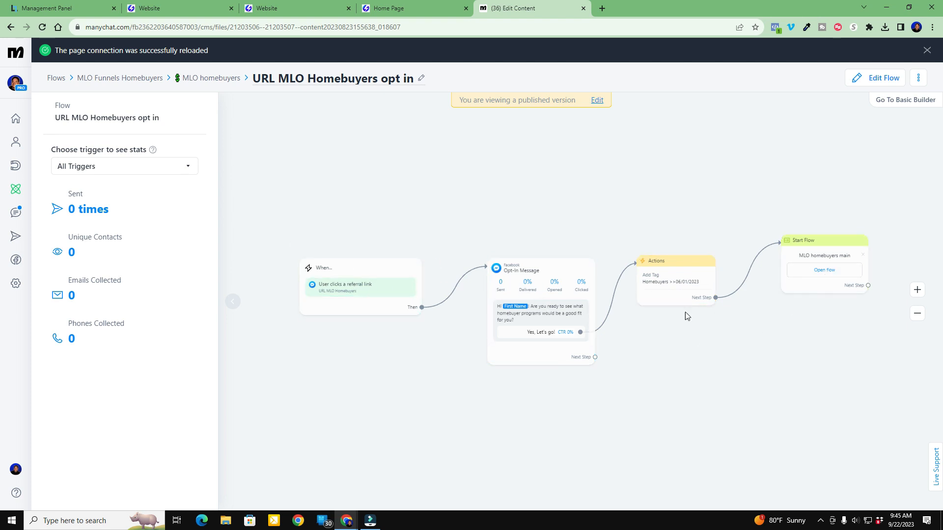
# Duplicate the "URL MLO Homebuyers opt in" flow and return to the MLO homebuyers folder to find the copy
pyautogui.click(919, 79)
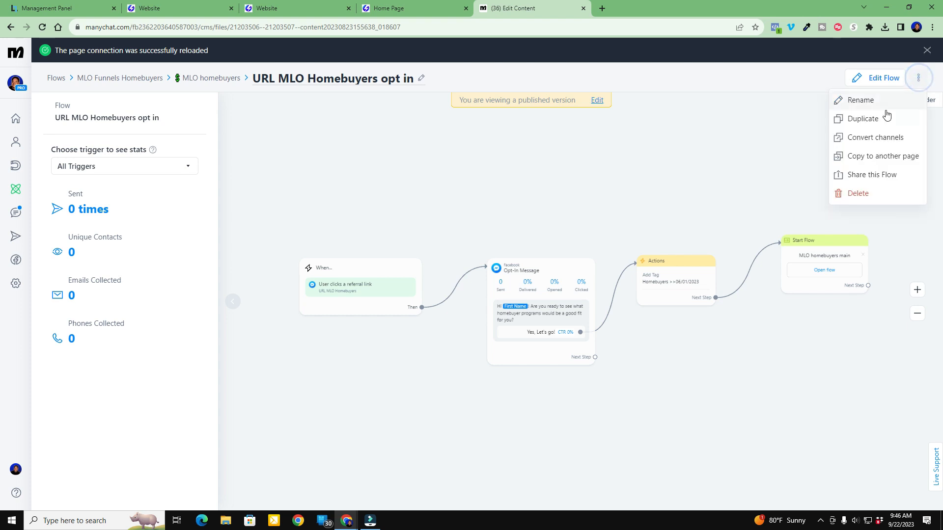
pyautogui.click(857, 120)
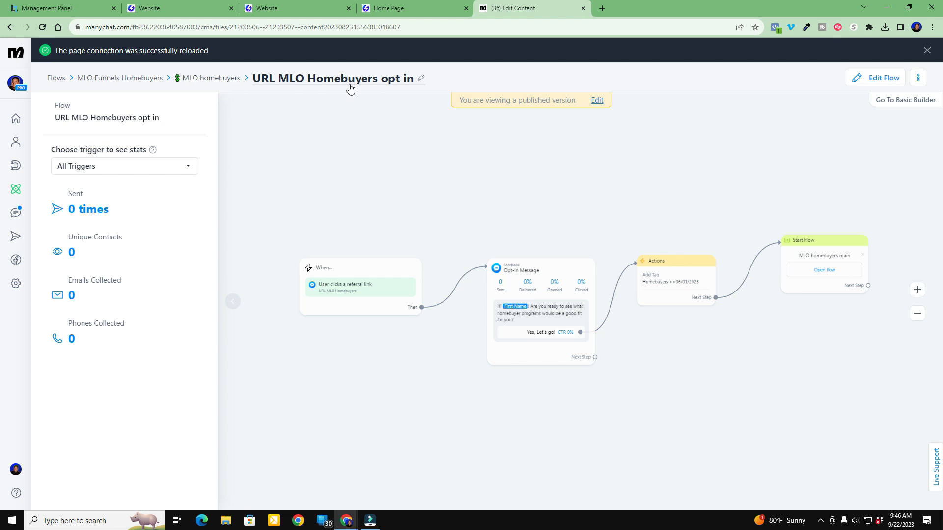
pyautogui.click(214, 80)
pyautogui.scroll(-3, 501, 415)
pyautogui.scroll(-1, 501, 415)
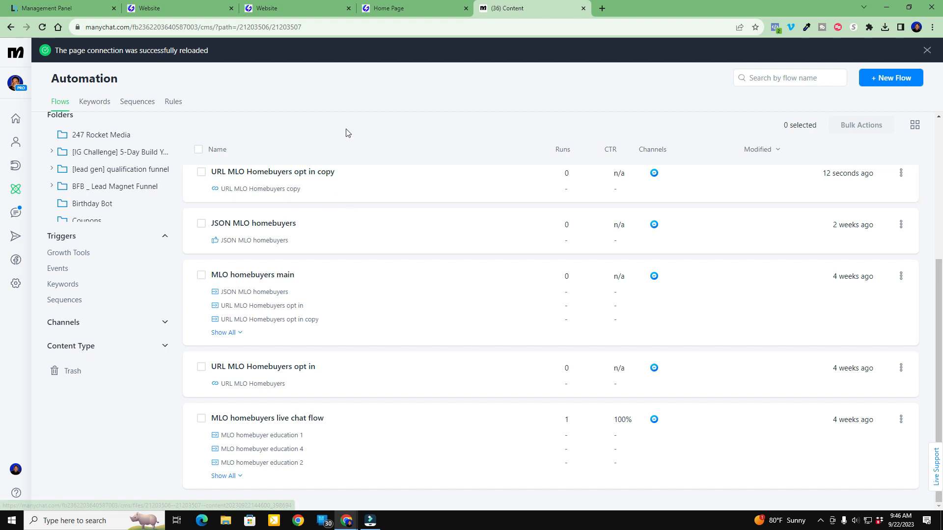
# Open the "URL MLO Homebuyers opt in copy" flow for editing and select its Actions step
pyautogui.click(318, 177)
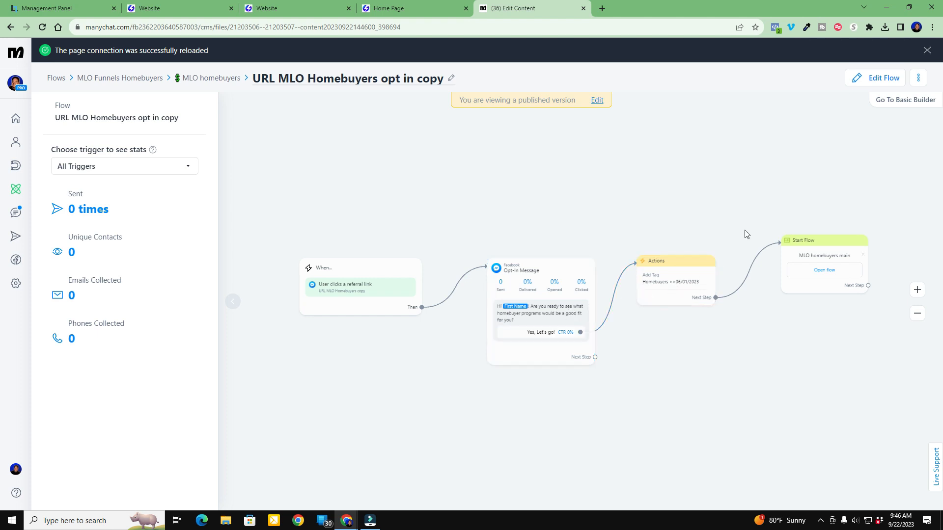
pyautogui.click(894, 87)
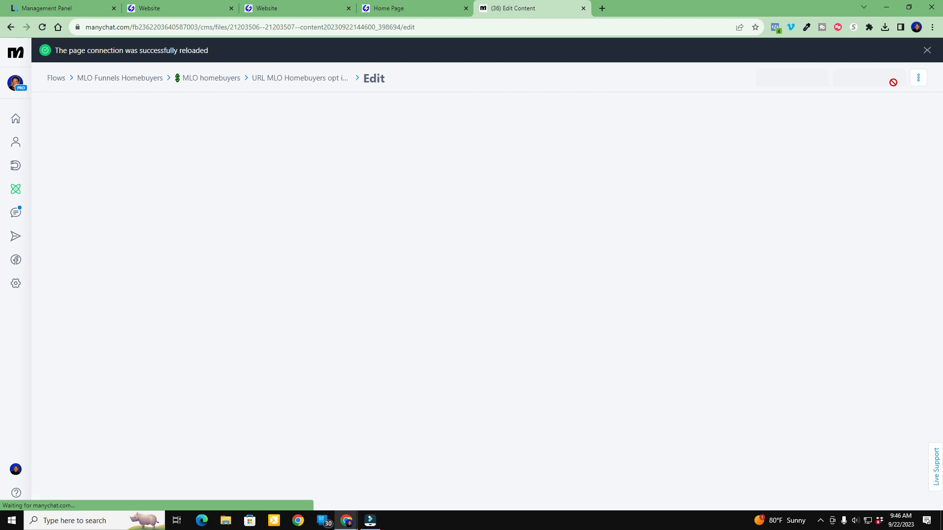
pyautogui.click(586, 287)
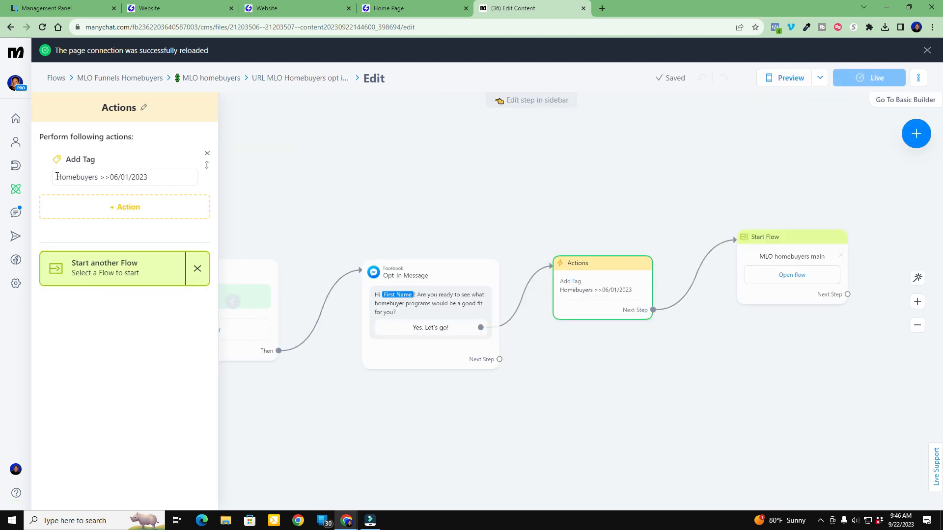
pyautogui.click(164, 179)
pyautogui.moveTo(164, 178); pyautogui.dragTo(112, 178)
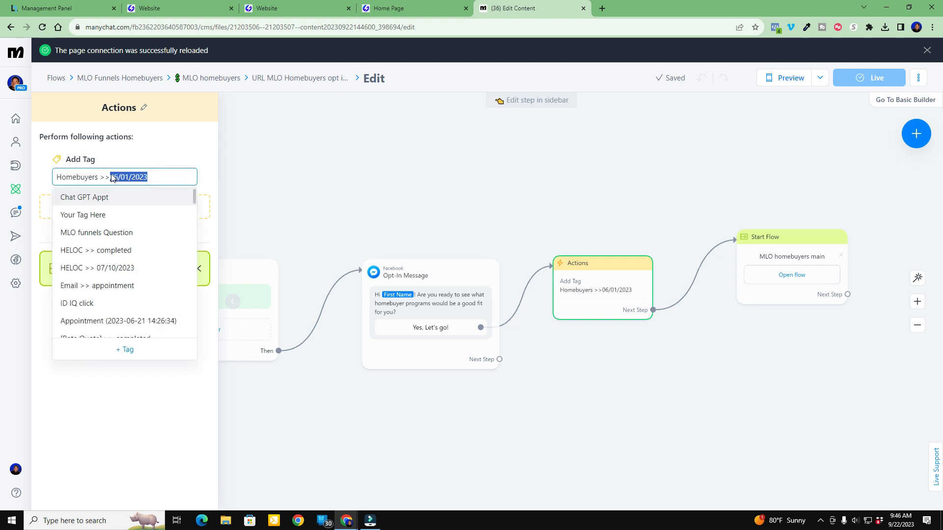
pyautogui.write('Webs')
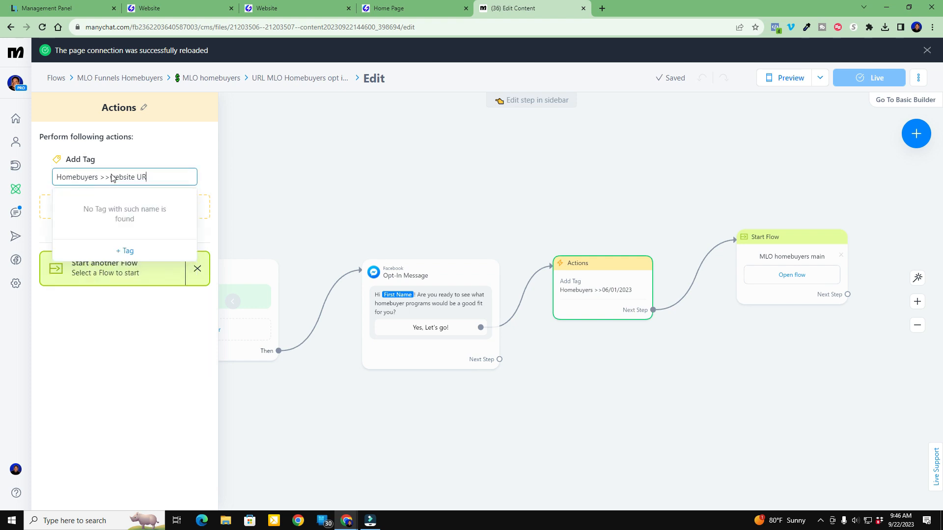
pyautogui.write('ite URL >>09/22/2023')
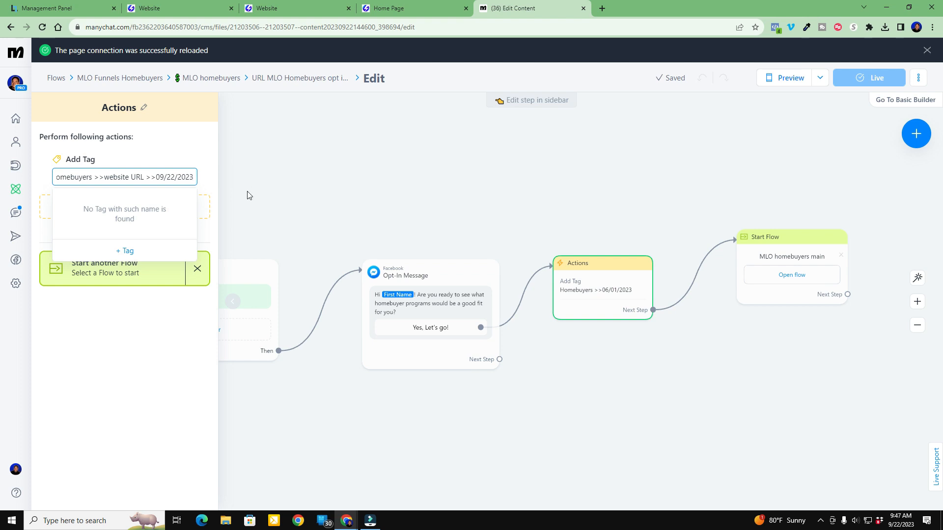
# Create a new tag named "Homebuyers >>website" for the Add Tag action in the copied flow
pyautogui.click(126, 252)
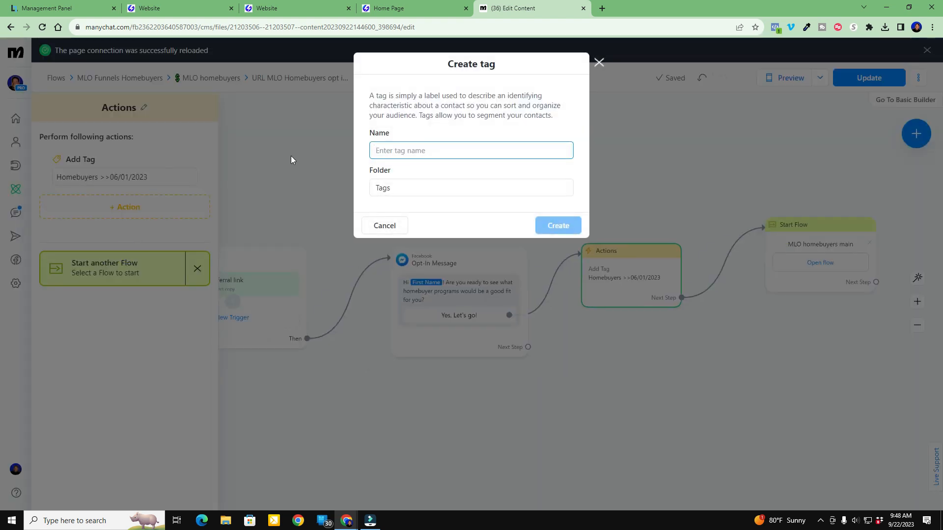
pyautogui.write('H')
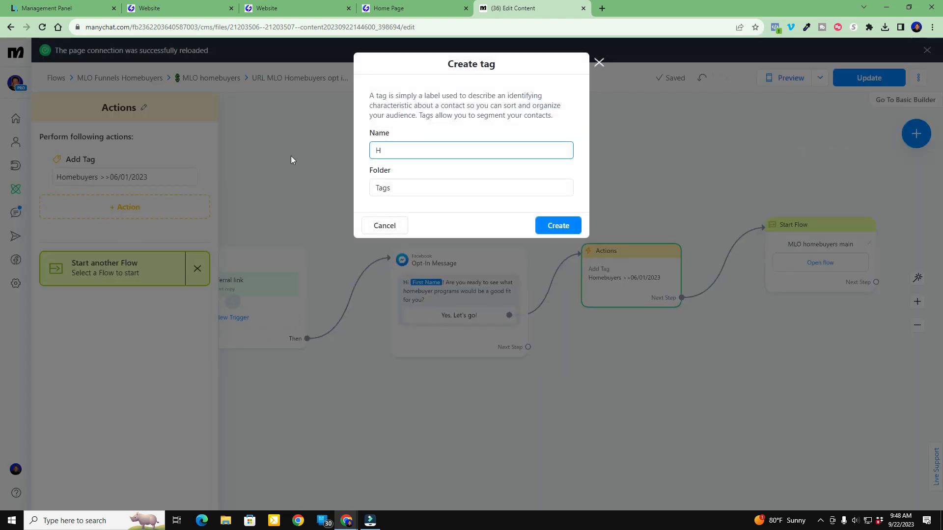
pyautogui.write('omebuyers >>website')
pyautogui.click(557, 227)
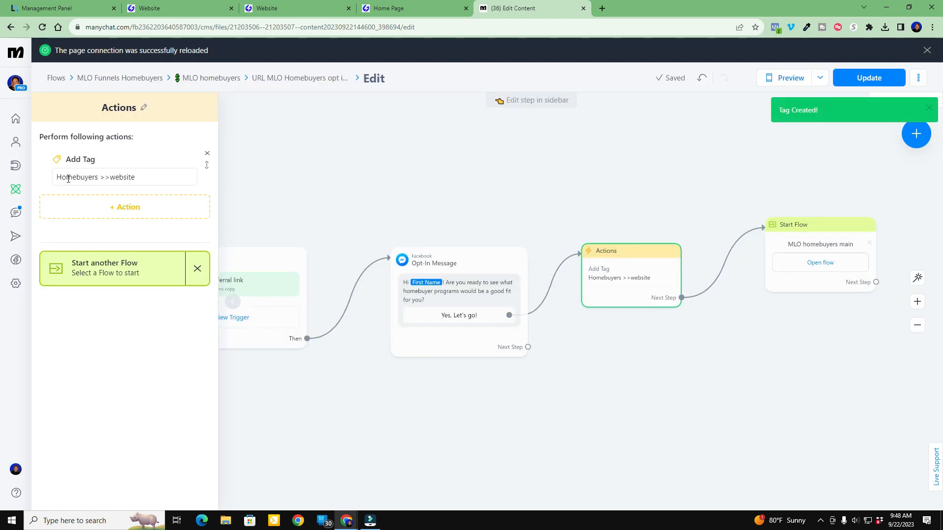
pyautogui.click(612, 343)
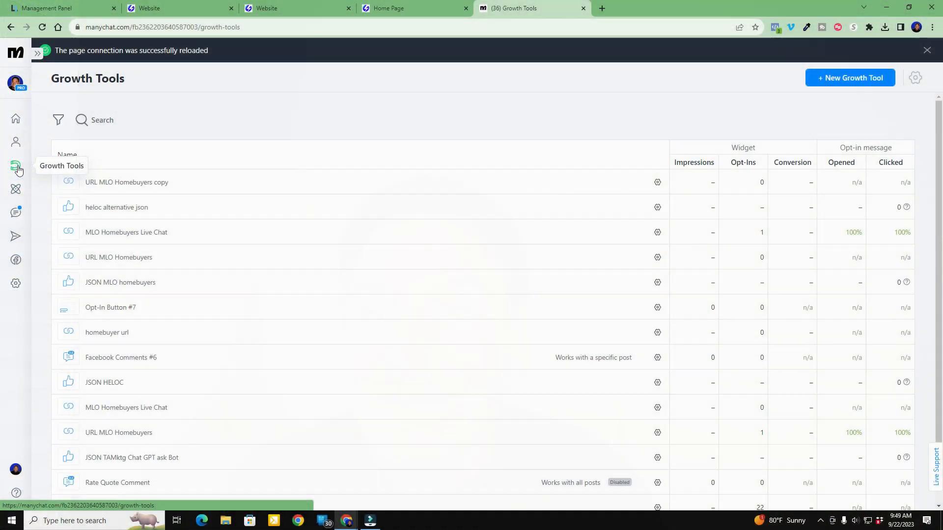
# Open the "URL MLO Homebuyers copy" growth tool, rename it "URL MLO Homebuyers website", and leave its trigger settings
pyautogui.click(138, 190)
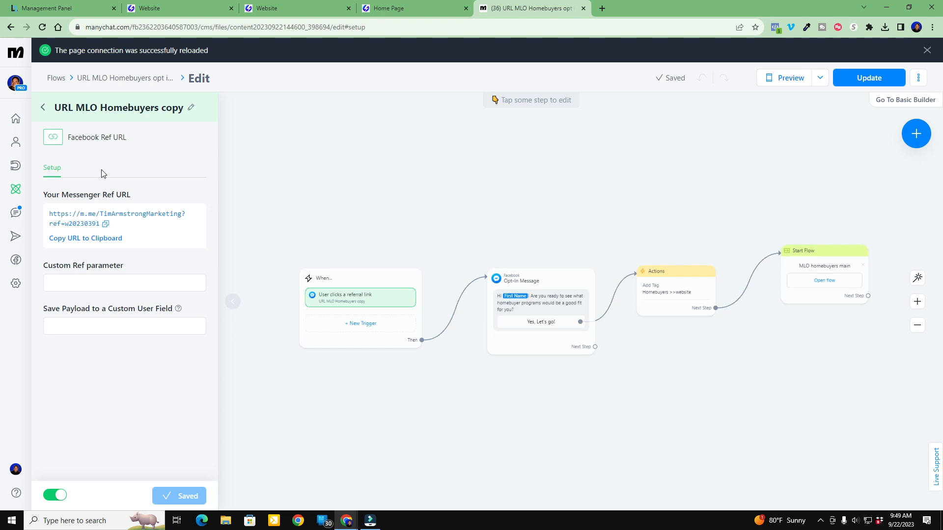
pyautogui.click(191, 110)
pyautogui.click(186, 108)
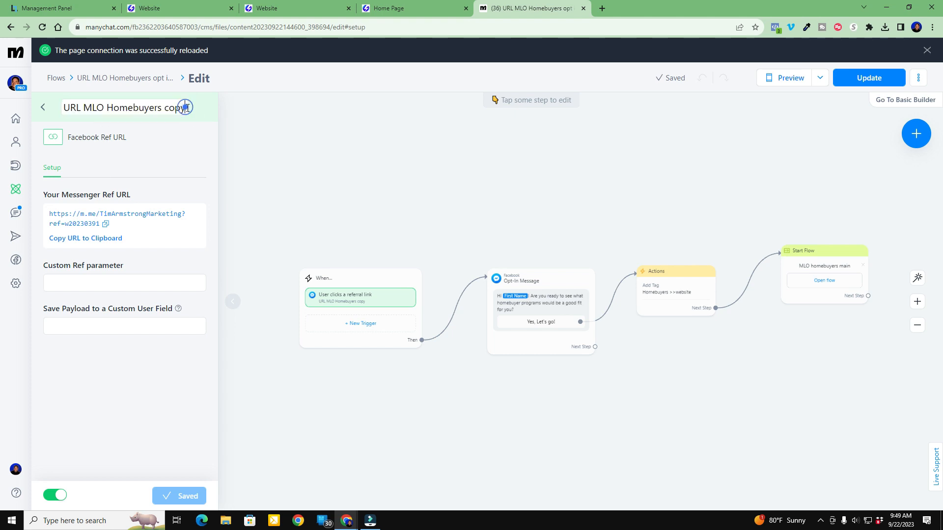
pyautogui.press('BackSpace')
pyautogui.press('BackSpace')
pyautogui.press('BackSpace')
pyautogui.press('BackSpace')
pyautogui.write('website')
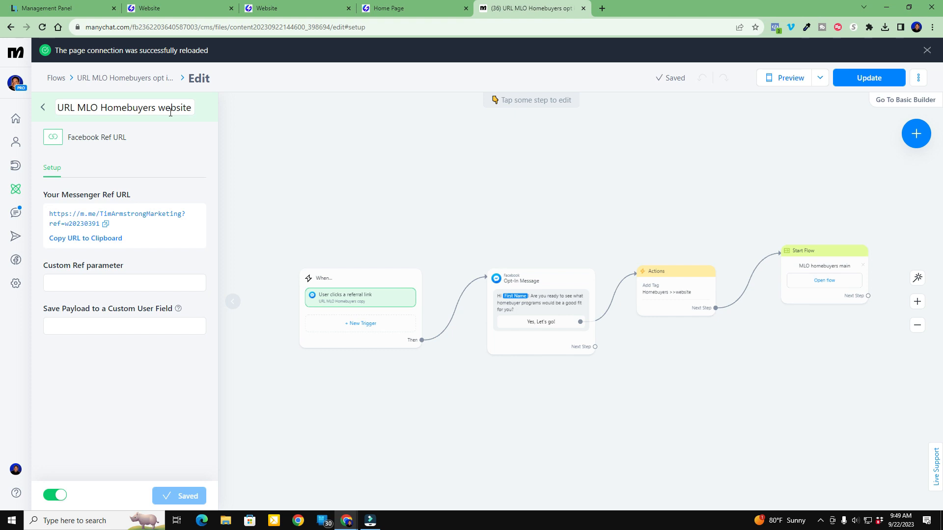
pyautogui.click(289, 128)
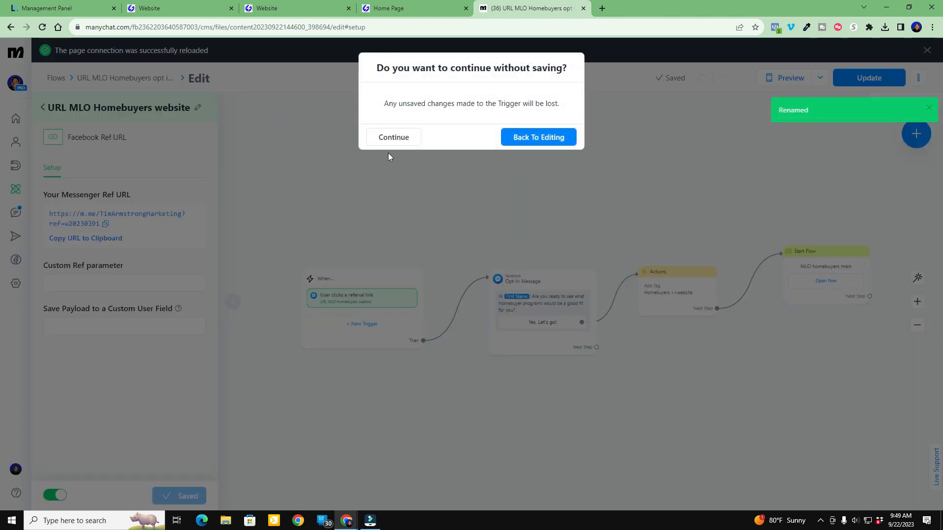
pyautogui.click(403, 139)
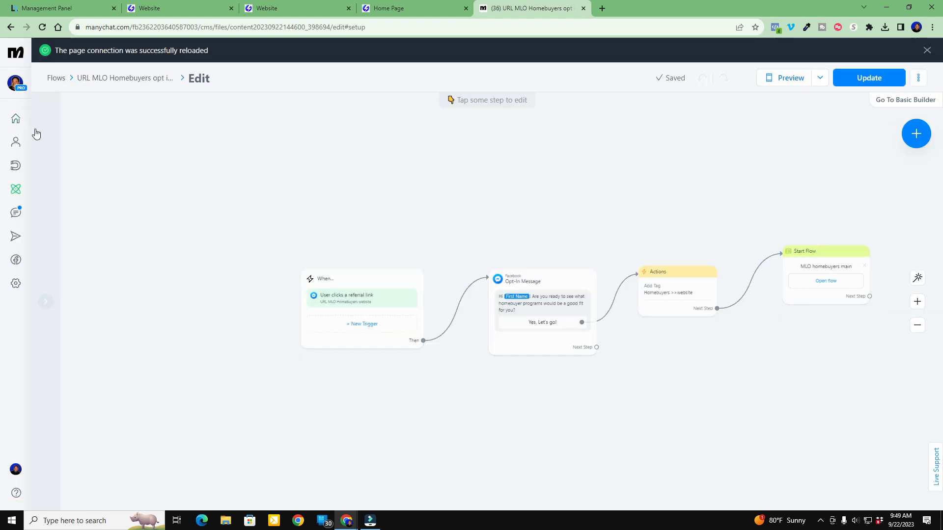
# Go to the MLO homebuyers folder inside MLO Funnels Homebuyers and open the "URL MLO Homebuyers opt in copy" flow
pyautogui.click(16, 166)
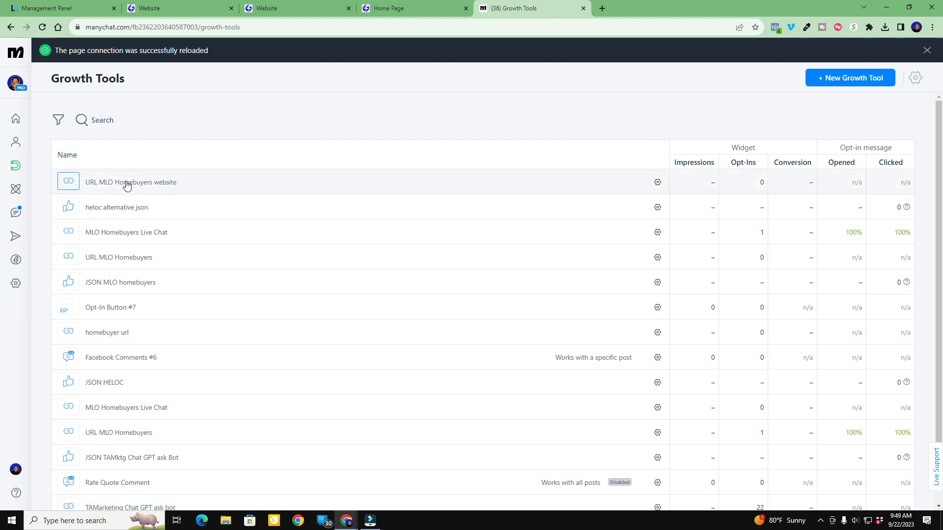
pyautogui.click(16, 189)
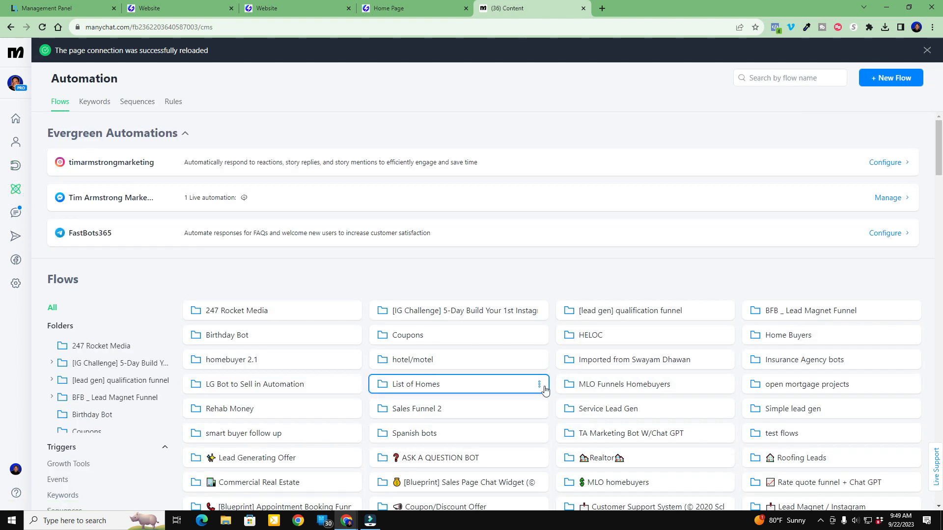
pyautogui.click(570, 385)
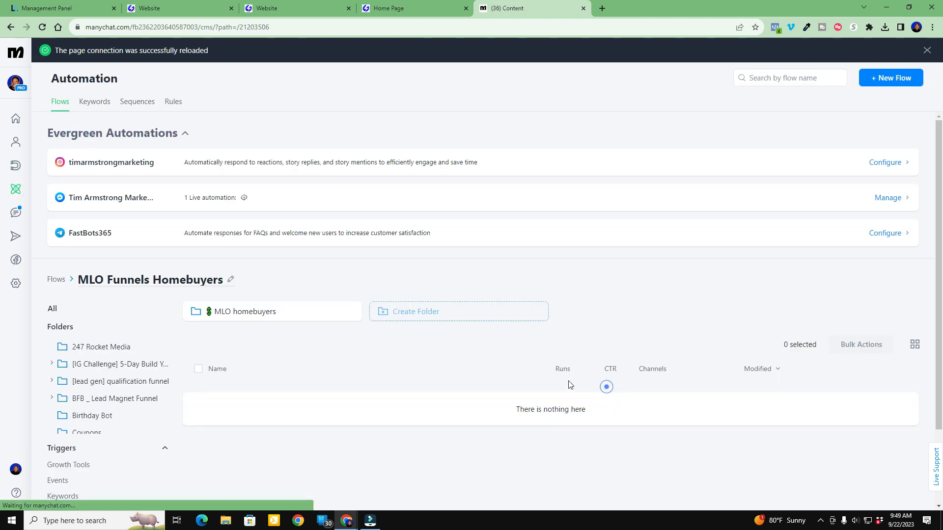
pyautogui.click(286, 311)
pyautogui.scroll(-3, 397, 375)
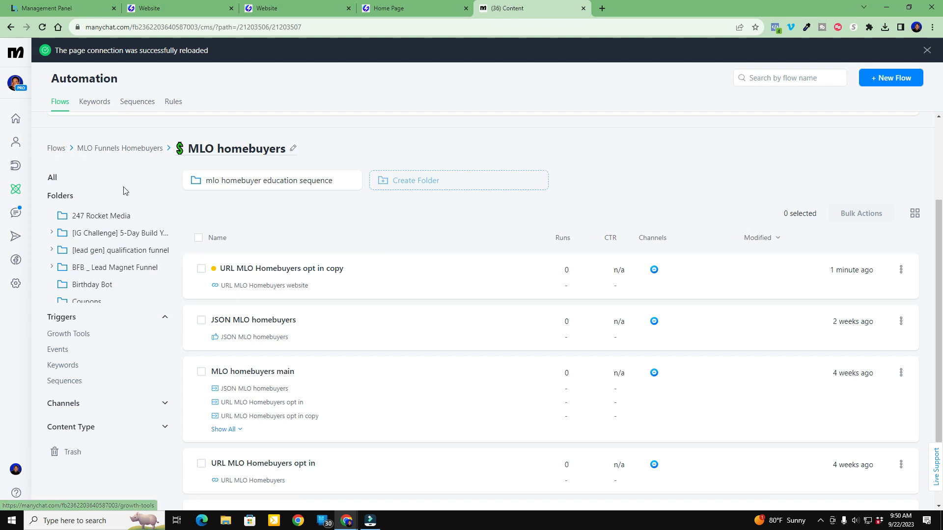
pyautogui.click(328, 271)
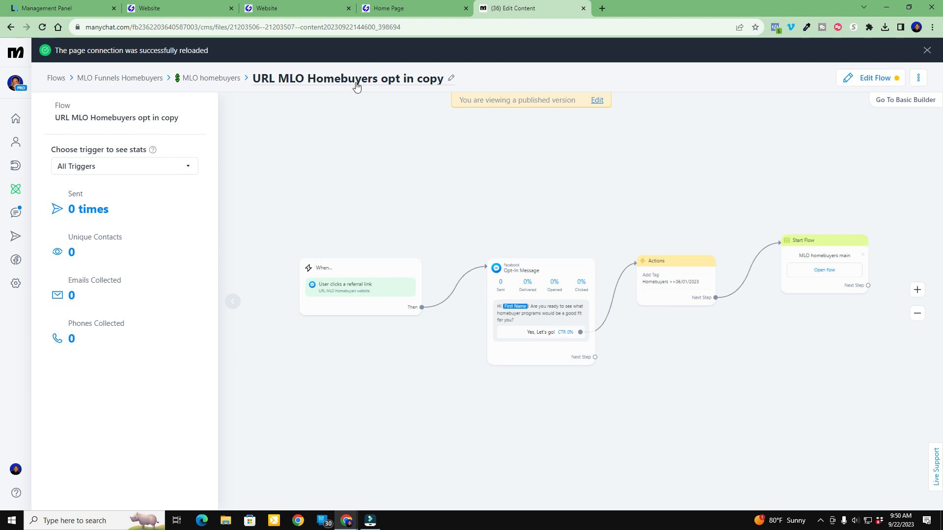
# Rename the copied flow as "URL MLO Homebuyers website"
pyautogui.click(451, 80)
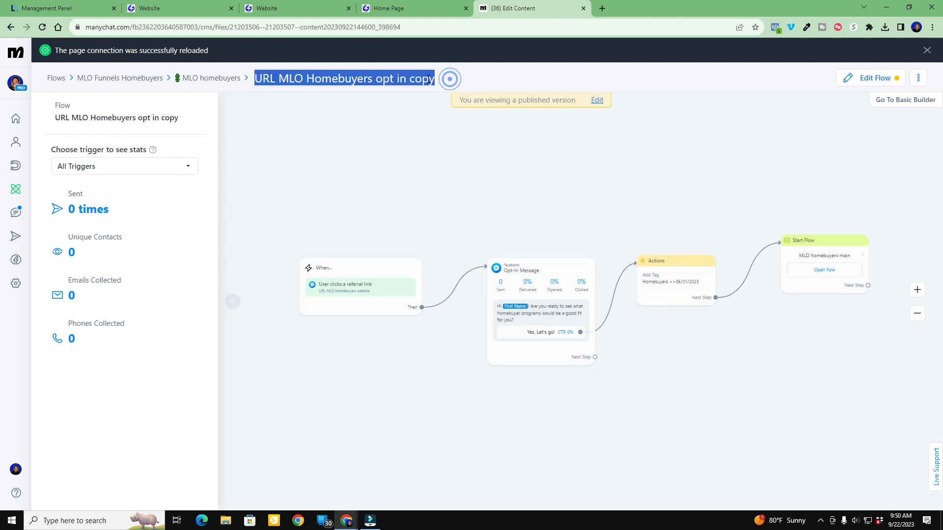
pyautogui.moveTo(434, 76); pyautogui.dragTo(378, 73)
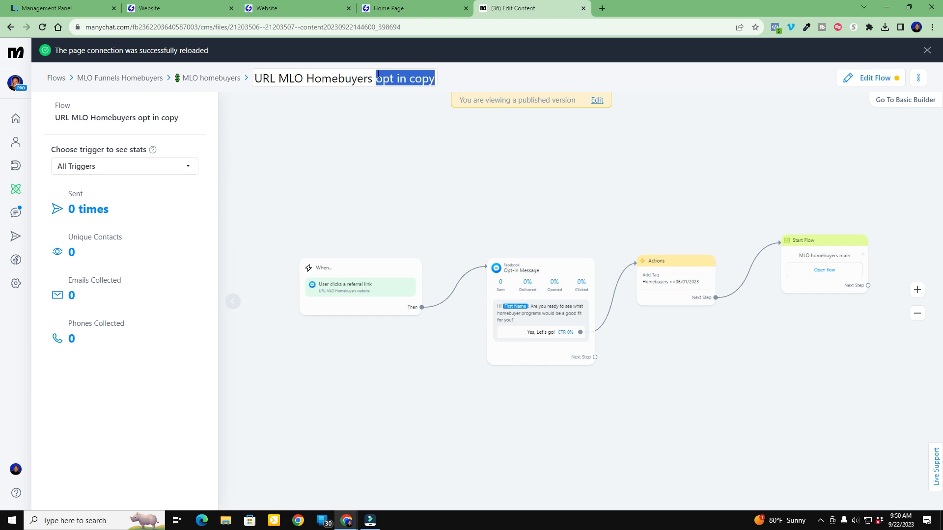
pyautogui.write('website')
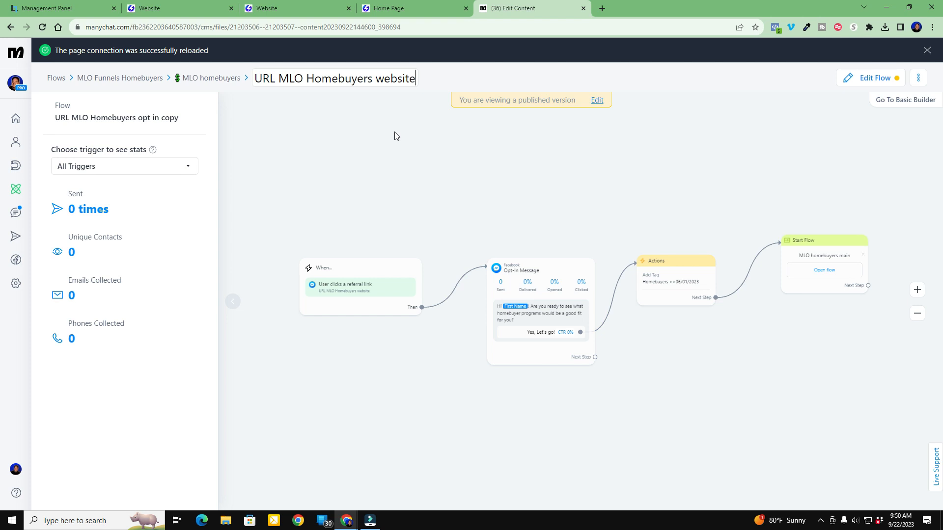
pyautogui.click(395, 135)
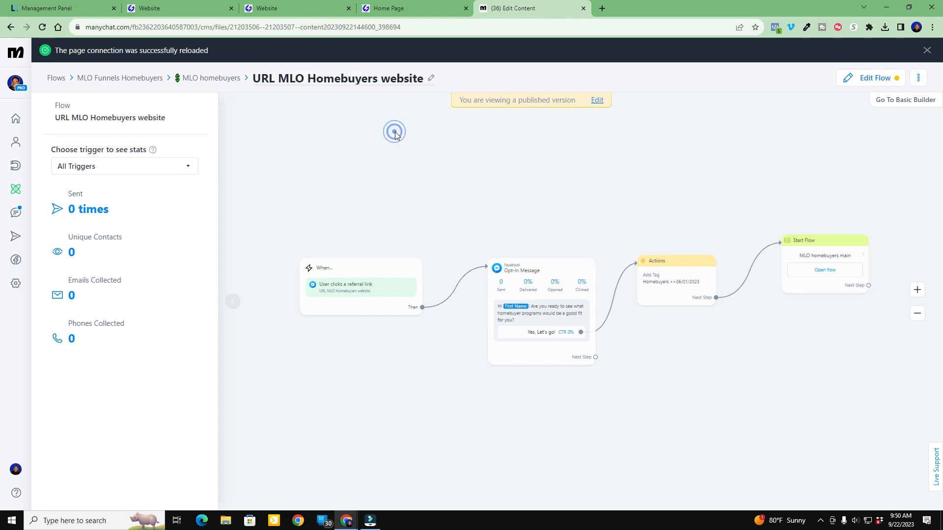
# Return to the MLO homebuyers folder and check the renamed flow's draft status marker
pyautogui.click(15, 189)
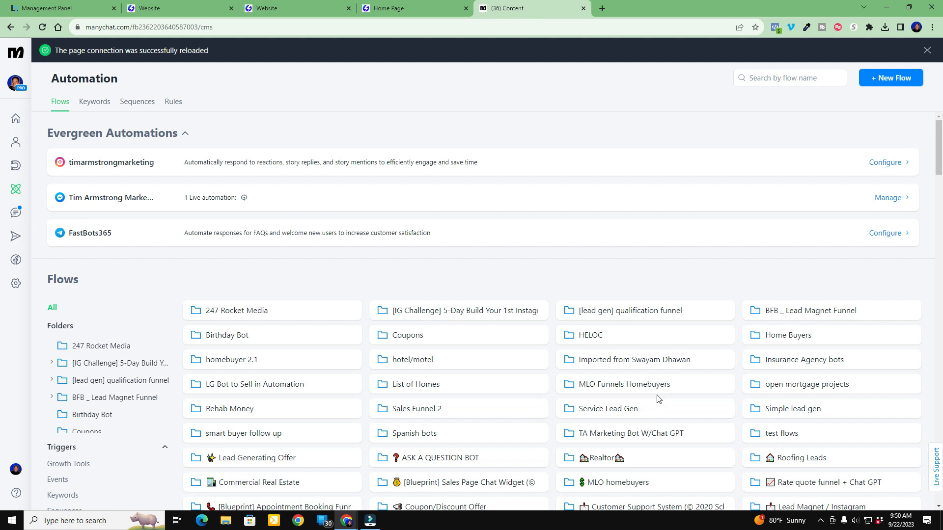
pyautogui.click(615, 388)
pyautogui.click(285, 314)
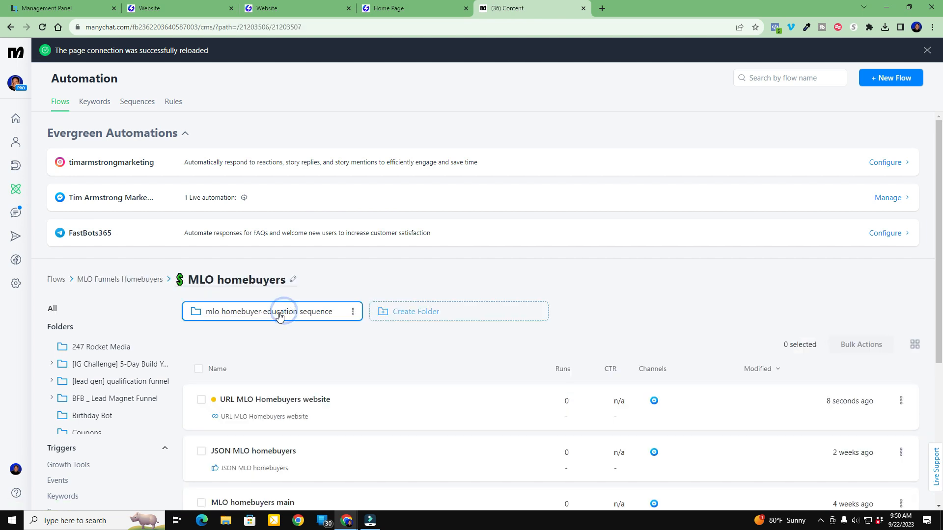
pyautogui.scroll(-5, 439, 388)
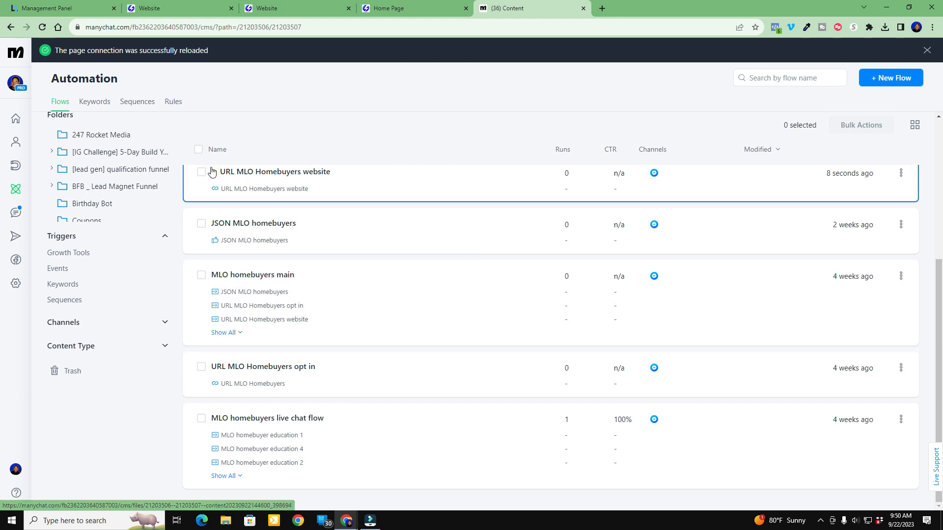
pyautogui.moveTo(214, 173)
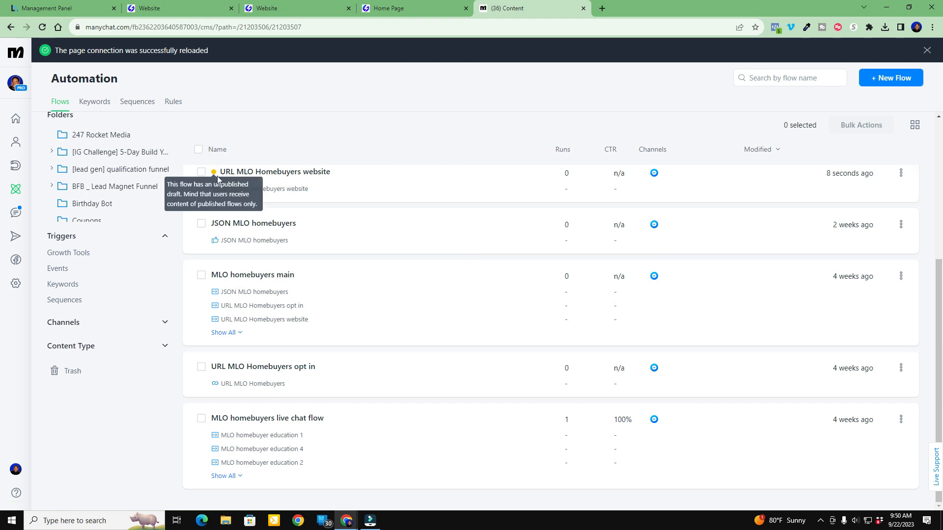
# Open the "URL MLO Homebuyers website" flow for editing and publish its draft as the live version
pyautogui.click(319, 185)
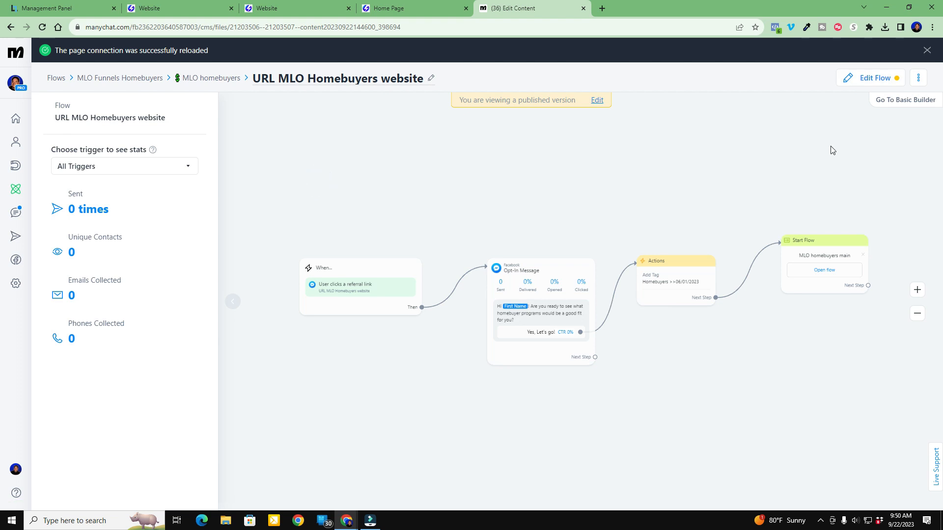
pyautogui.click(865, 78)
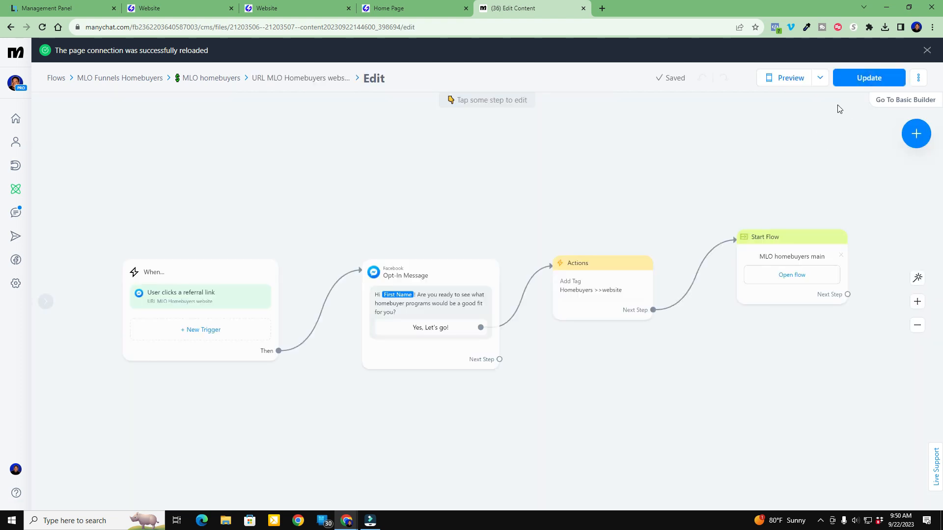
pyautogui.click(859, 80)
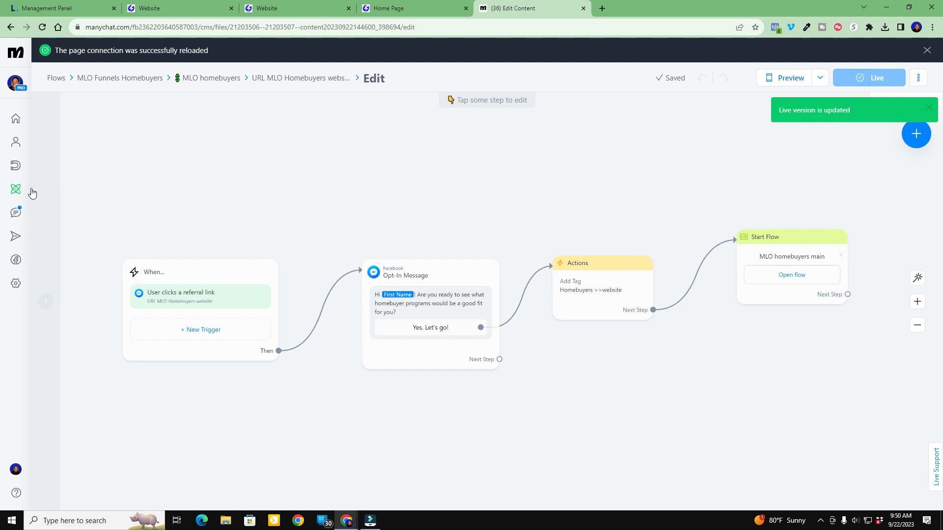
# Reopen the "URL MLO Homebuyers website" flow from its folder and view its referral link trigger settings
pyautogui.click(211, 78)
pyautogui.scroll(-3, 380, 409)
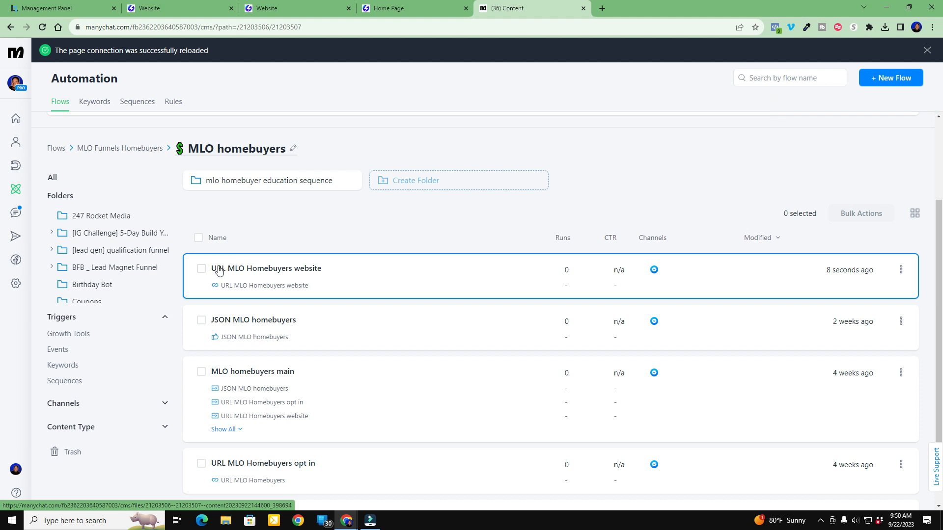
pyautogui.click(279, 288)
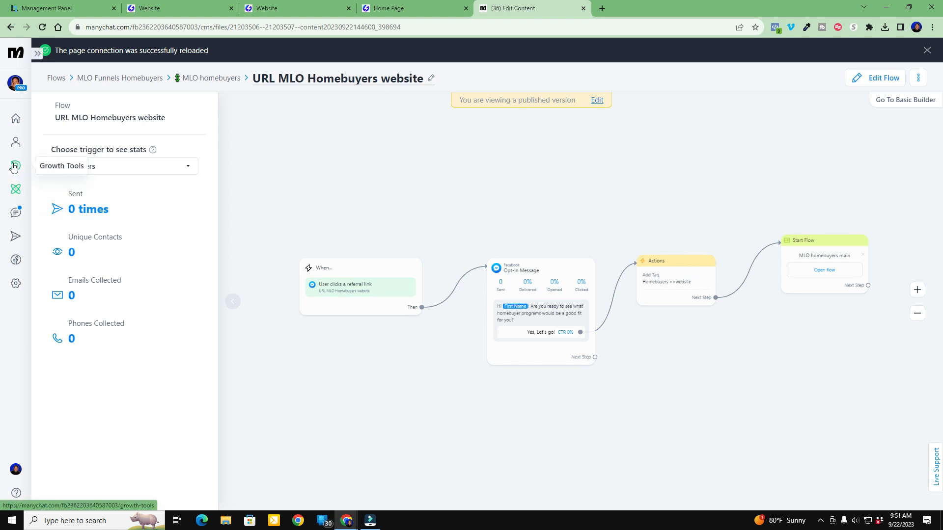
pyautogui.click(372, 290)
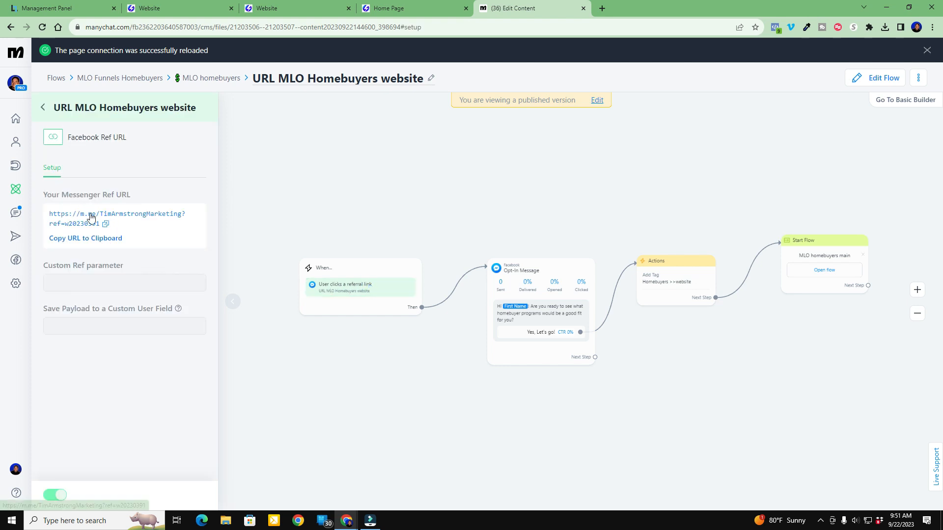
pyautogui.click(353, 194)
# Open the "URL MLO Homebuyers website" growth tool and copy its Messenger ref URL
pyautogui.click(16, 167)
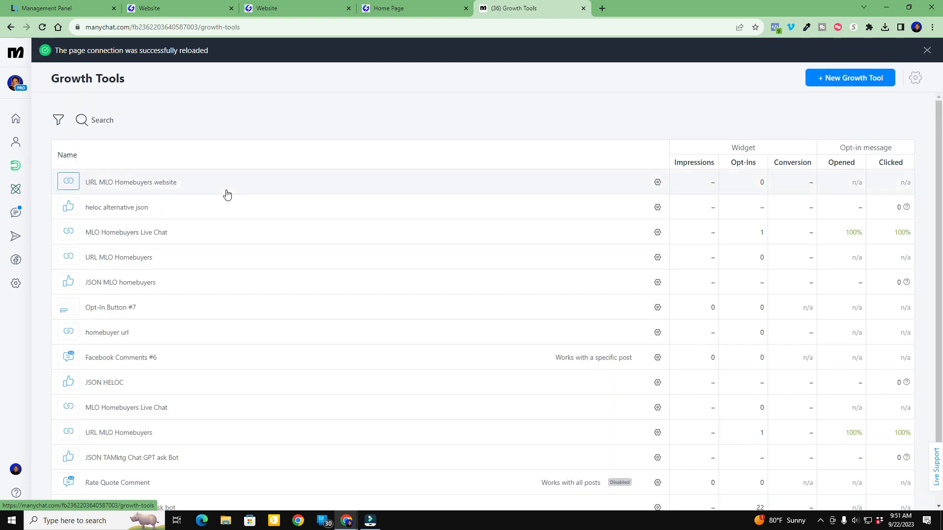
pyautogui.click(138, 185)
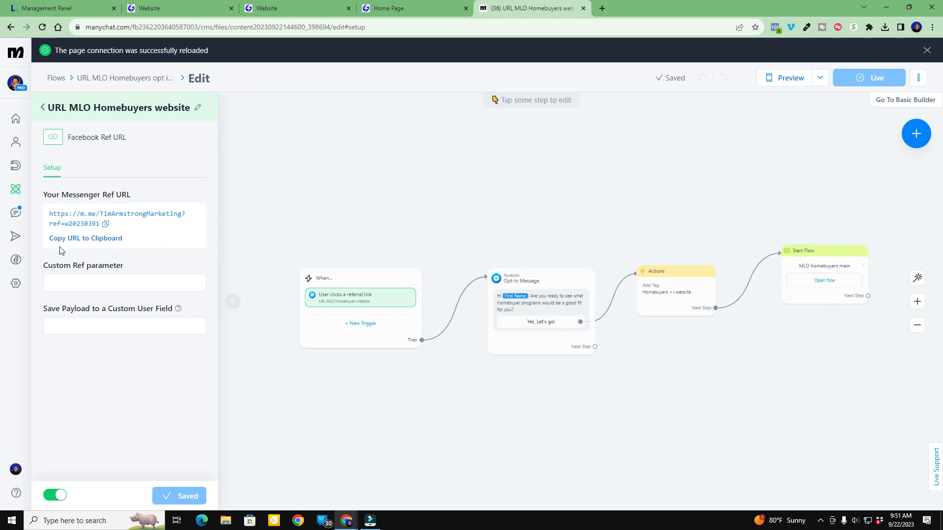
pyautogui.click(98, 240)
# Switch to the Fast Pages 365 free-courses page editor and set the new button's text to "Homebuyer Program Finder"
pyautogui.click(399, 10)
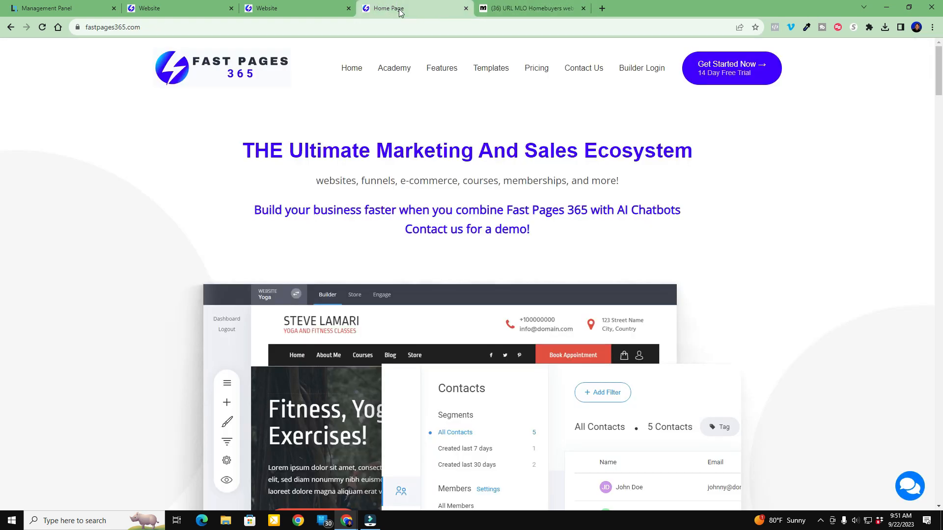
pyautogui.click(284, 7)
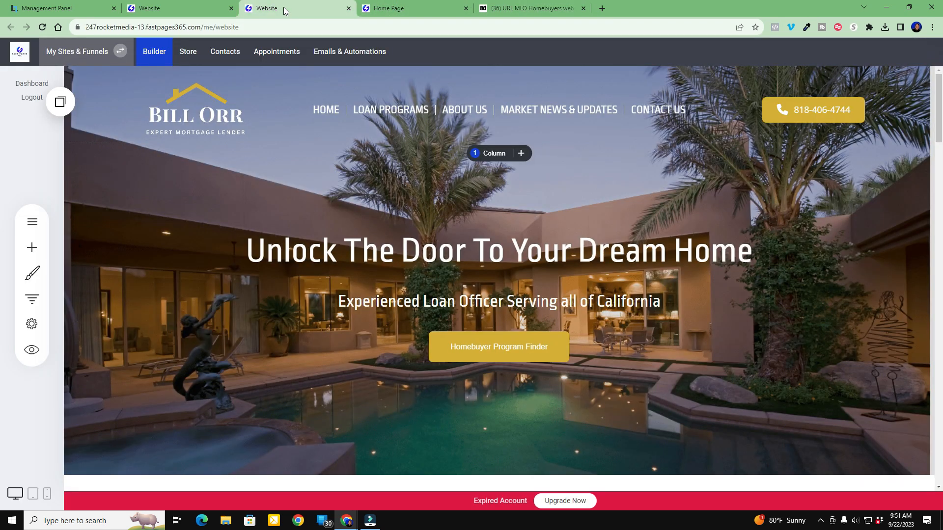
pyautogui.click(187, 7)
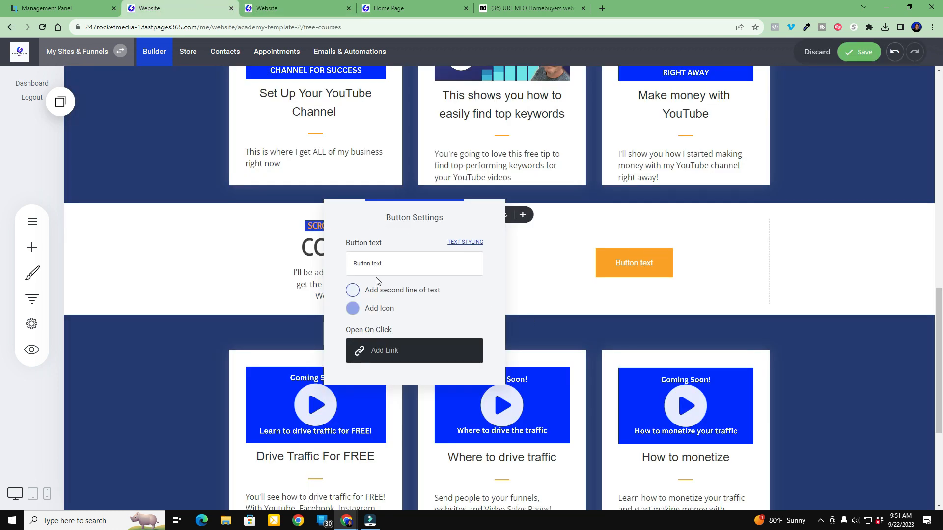
pyautogui.tripleClick(395, 264)
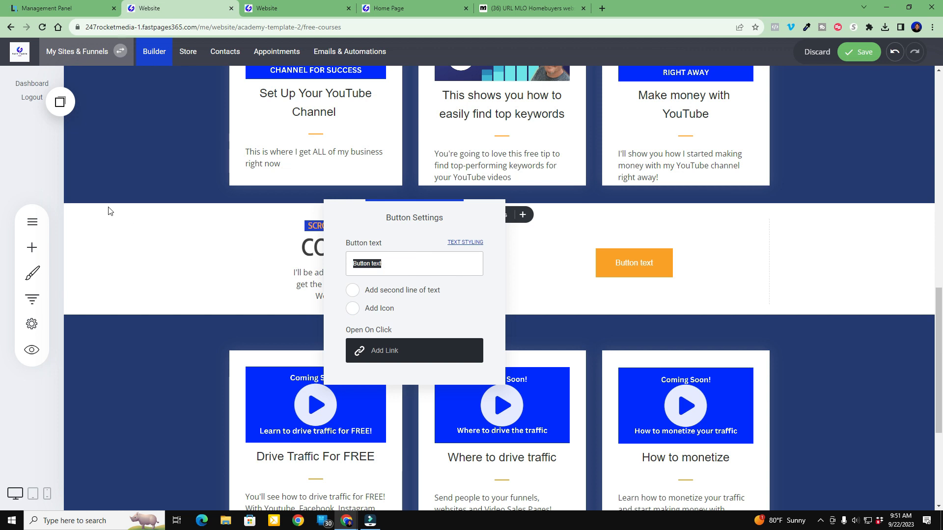
pyautogui.write('Homebuyer Rp')
# Add a second line of text to the button reading "Opens In Messenger"
pyautogui.click(353, 290)
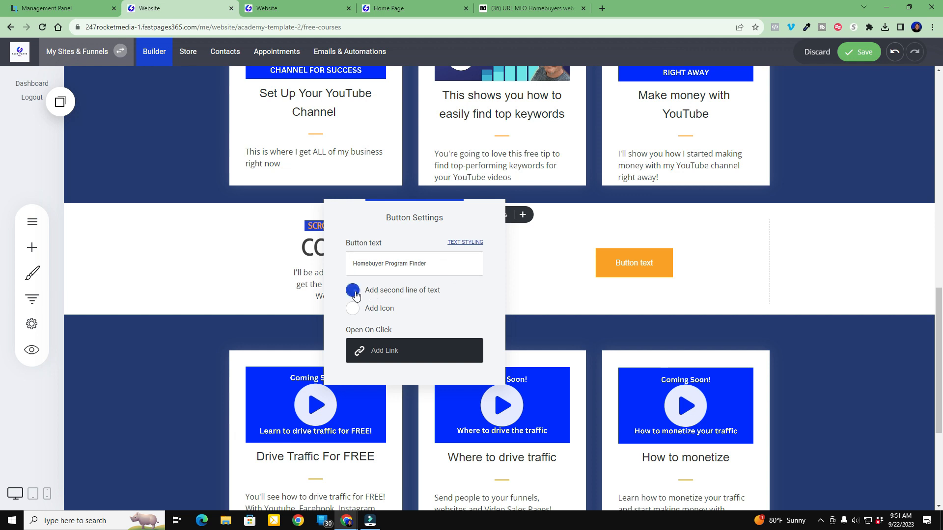
pyautogui.tripleClick(403, 322)
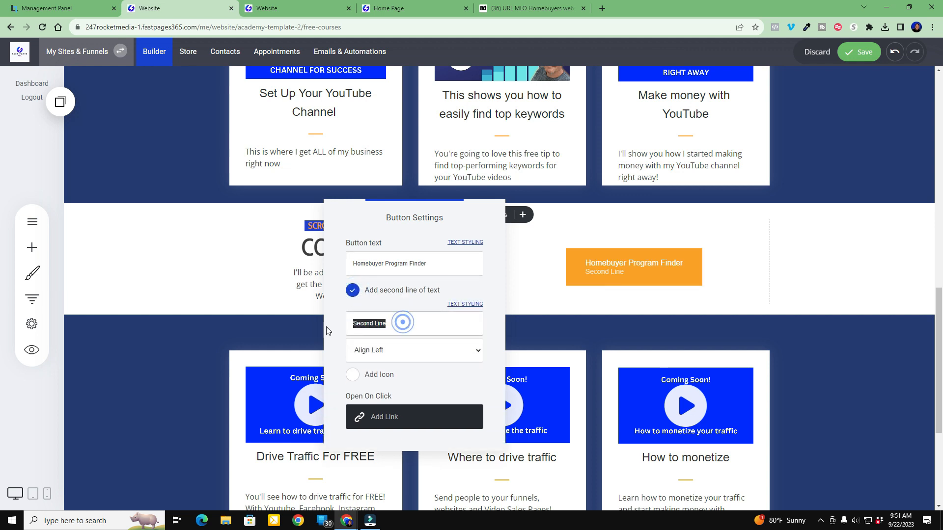
pyautogui.write('Opens In Messenger')
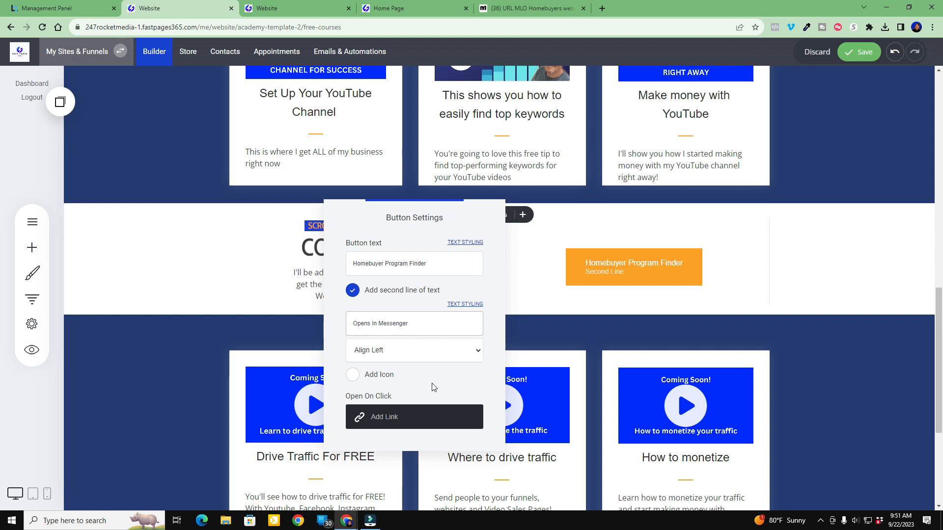
# Add an icon to the button, searching the icons for "messe" and choosing the Messenger icon
pyautogui.click(353, 374)
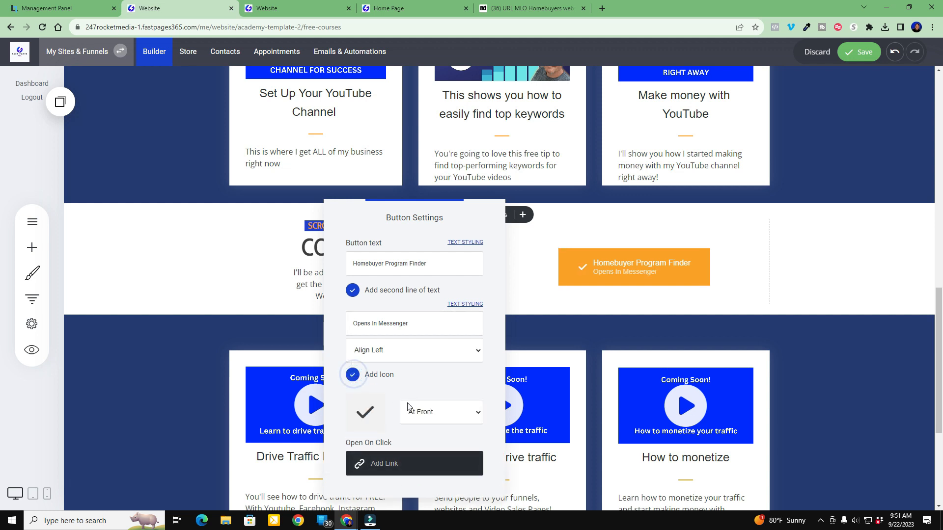
pyautogui.click(375, 413)
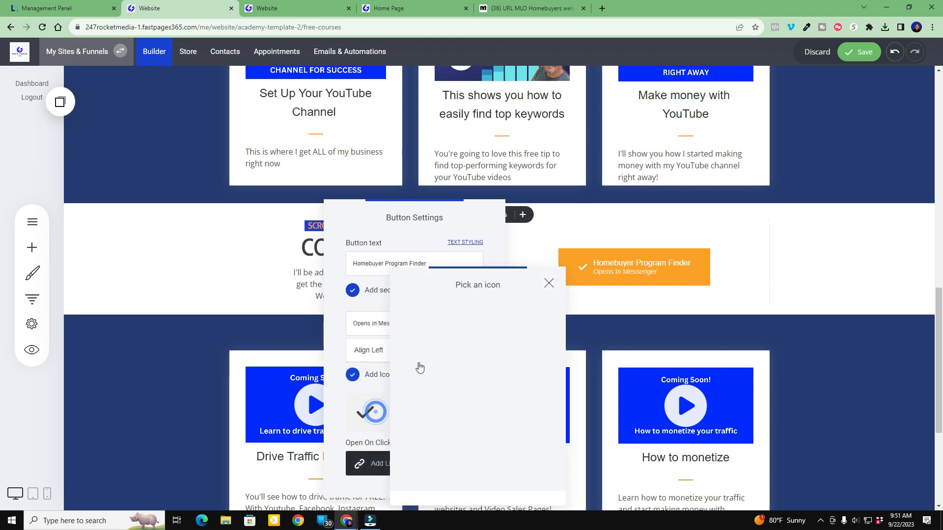
pyautogui.click(438, 330)
pyautogui.write('messe')
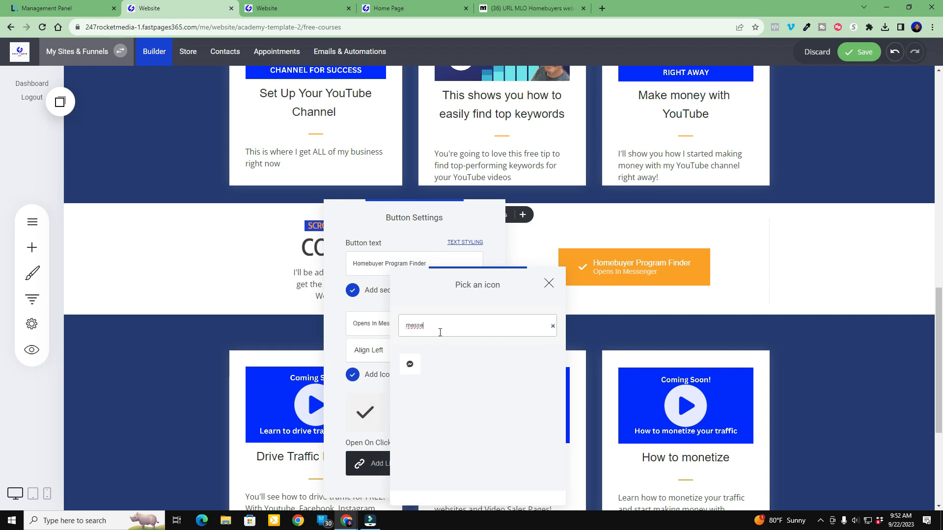
pyautogui.click(410, 364)
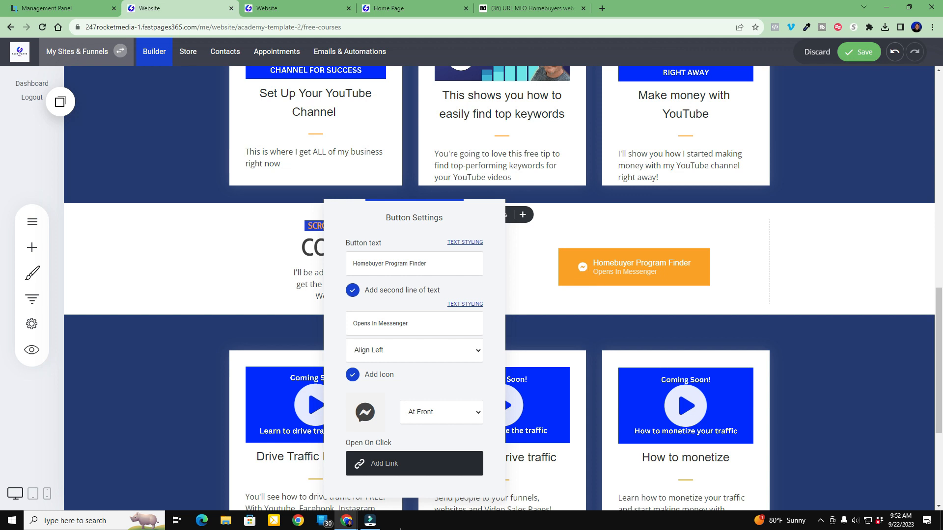
# Link the button to the copied Messenger ref URL as an external link that opens in a new tab, and save the page
pyautogui.click(379, 463)
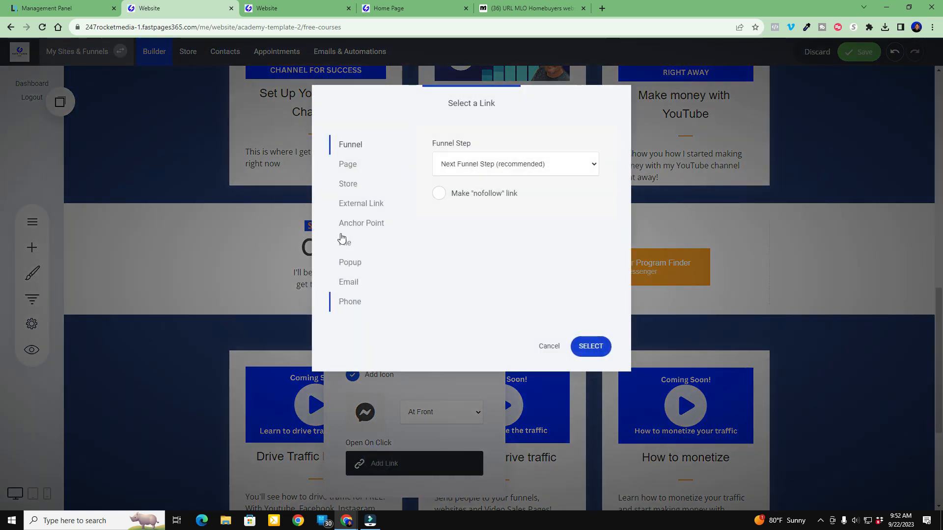
pyautogui.click(358, 207)
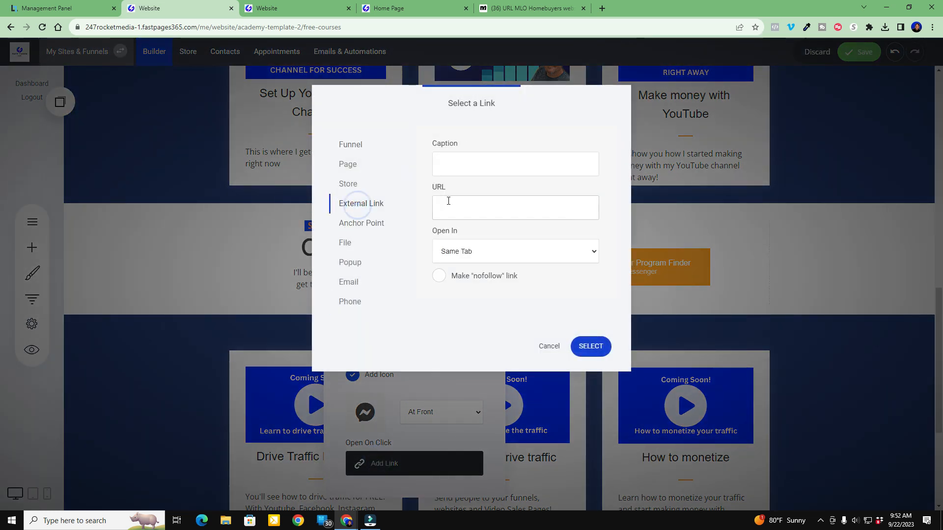
pyautogui.rightClick(448, 206)
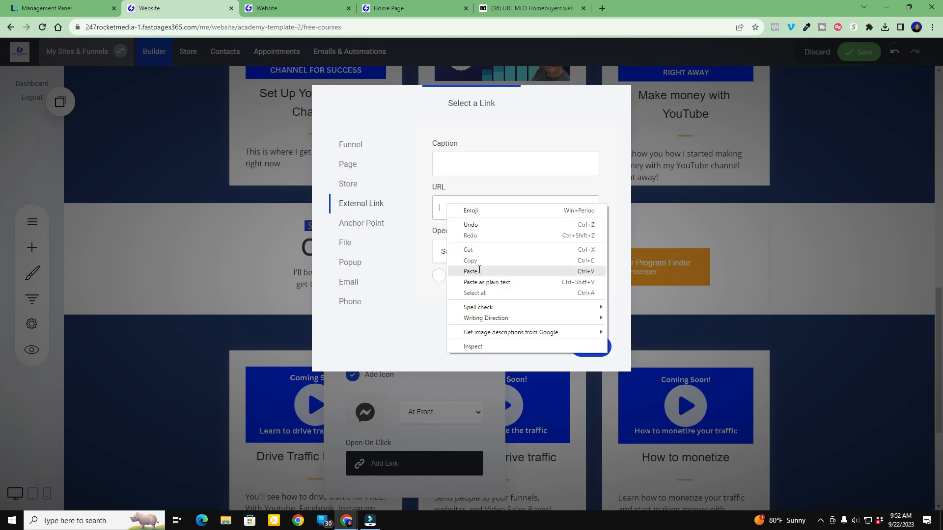
pyautogui.click(470, 271)
pyautogui.click(484, 252)
pyautogui.click(453, 278)
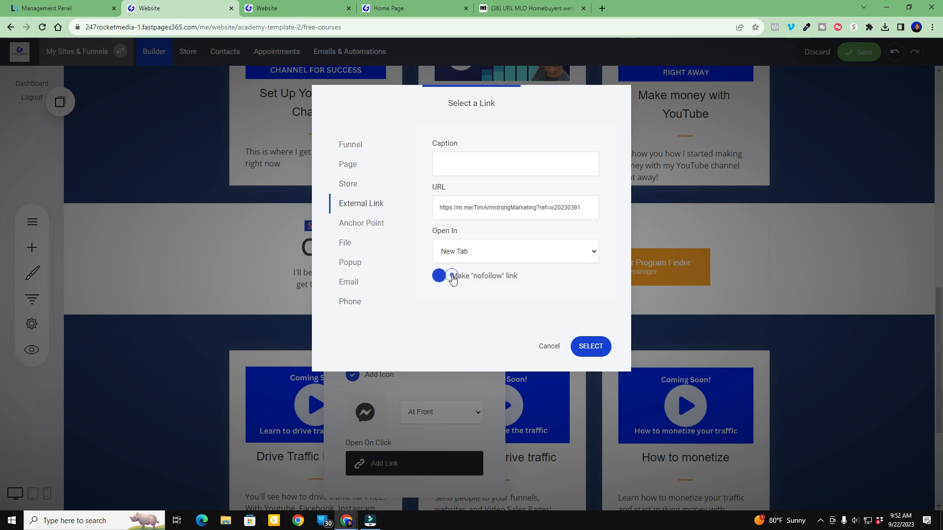
pyautogui.click(440, 277)
pyautogui.click(600, 349)
pyautogui.click(842, 356)
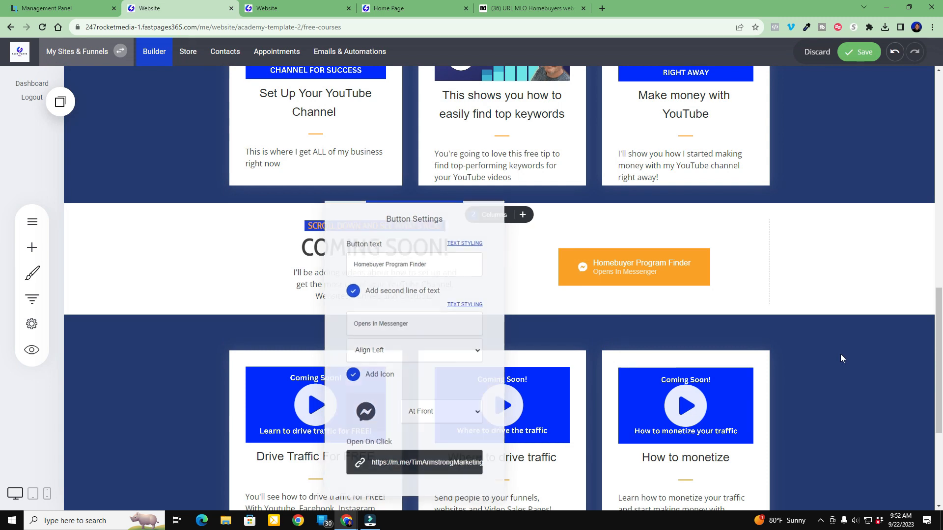
pyautogui.click(864, 52)
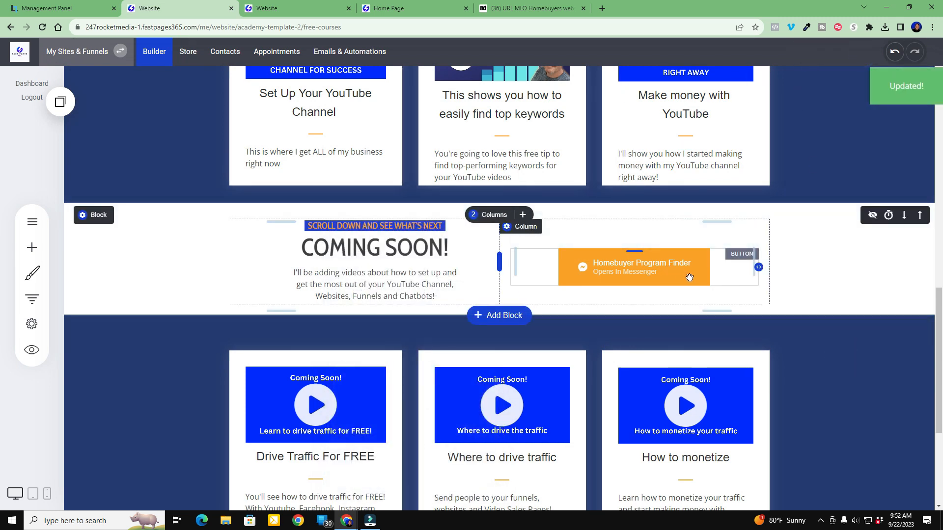
# Round the Homebuyer Program Finder button's corners with a 3px border radius, keeping 20px padding, and save the page
pyautogui.click(625, 270)
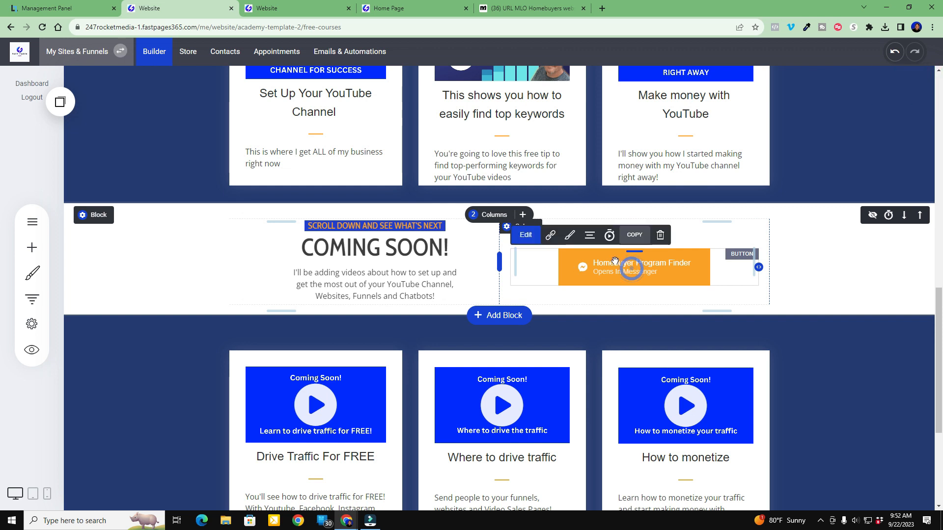
pyautogui.click(569, 238)
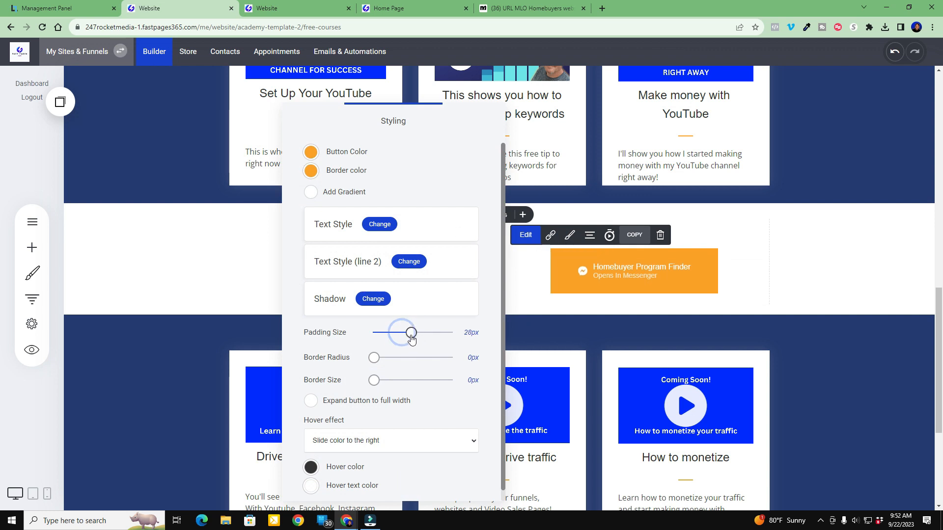
pyautogui.moveTo(375, 361)
pyautogui.mouseDown()
pyautogui.moveTo(459, 369)
pyautogui.moveTo(358, 371)
pyautogui.moveTo(378, 368)
pyautogui.mouseUp()
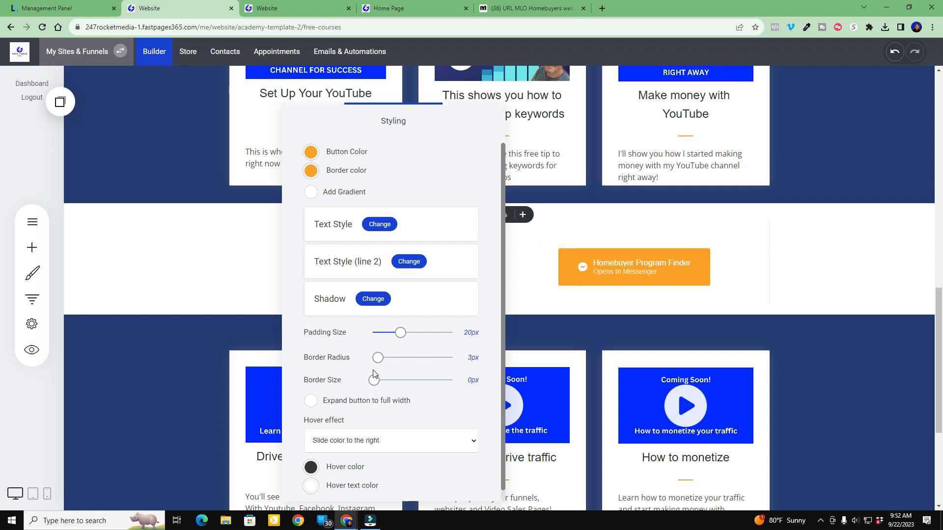
pyautogui.click(608, 263)
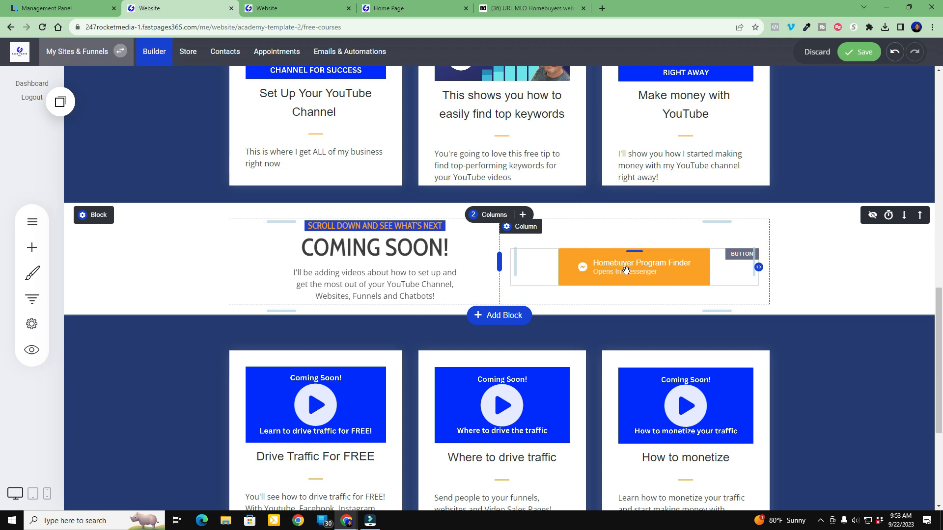
pyautogui.click(862, 54)
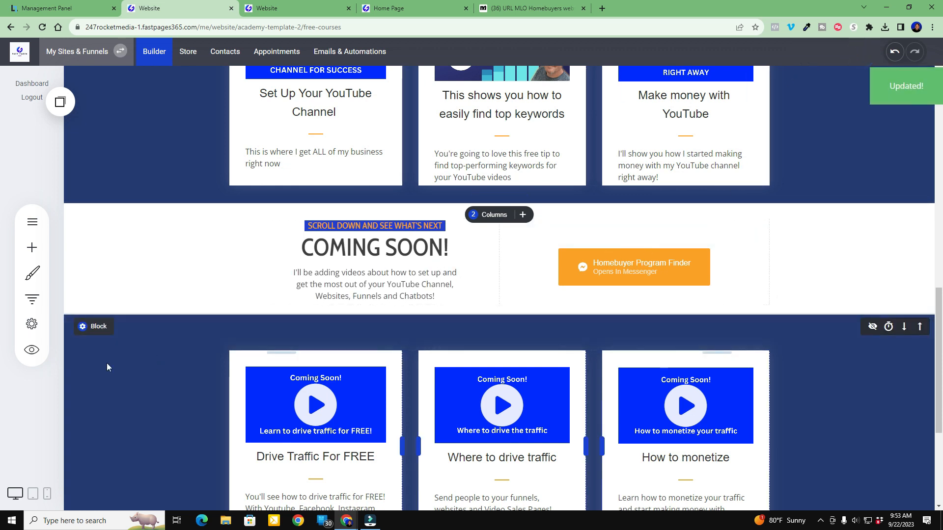
# Preview the page and test the Homebuyer Program Finder button, continuing to Messenger with the signed-in account
pyautogui.click(29, 356)
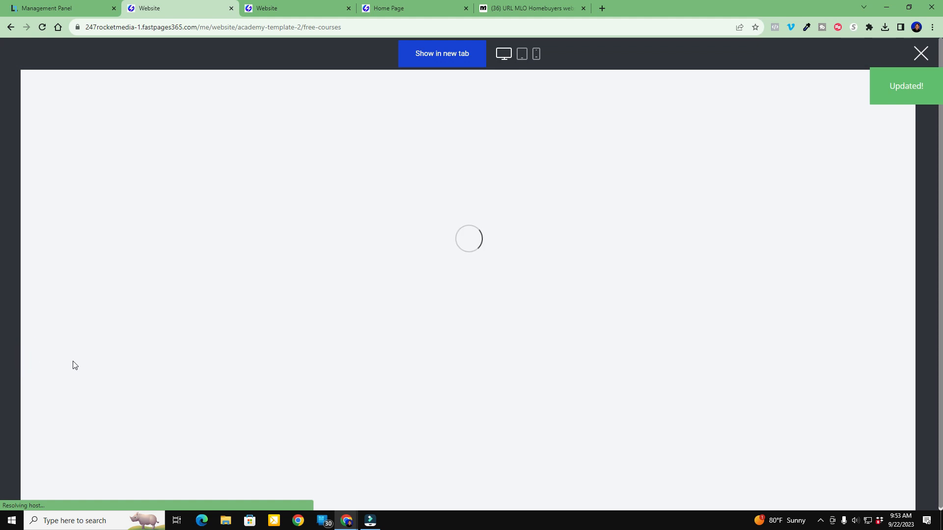
pyautogui.scroll(-12, 649, 361)
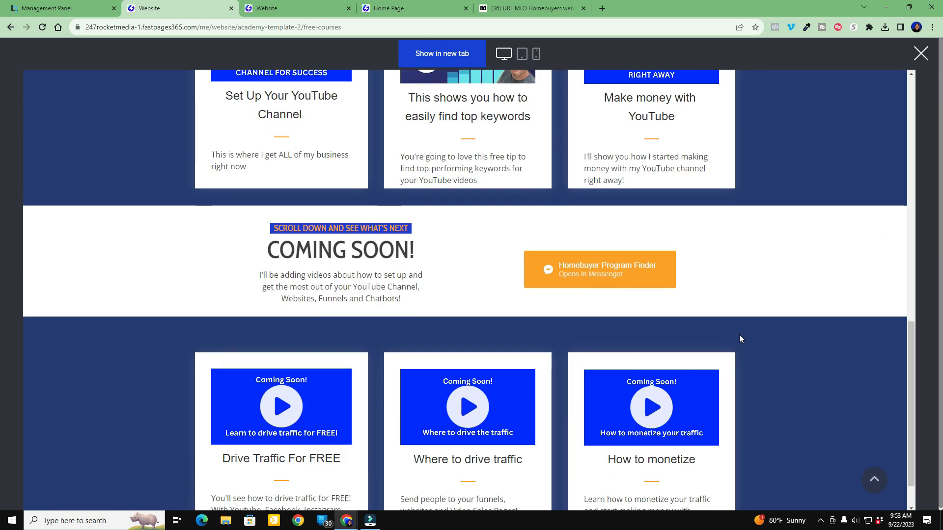
pyautogui.click(592, 271)
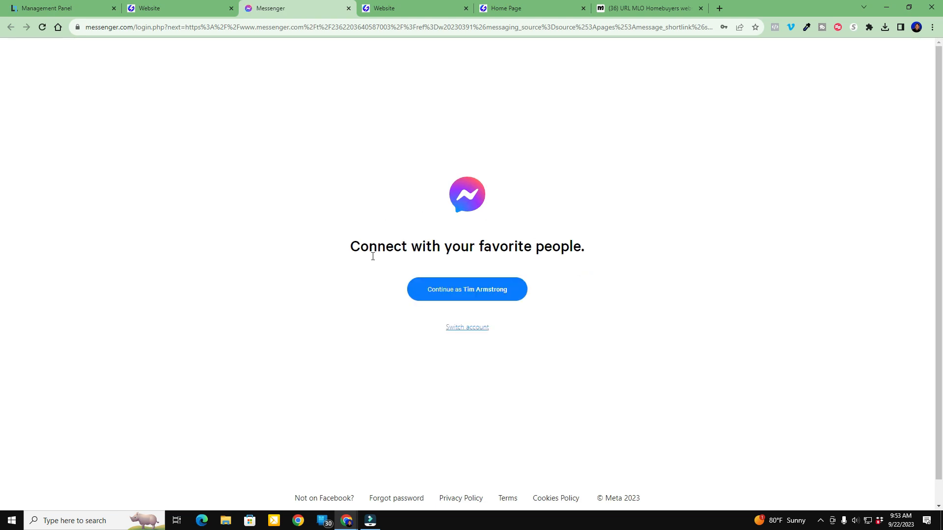
pyautogui.click(462, 294)
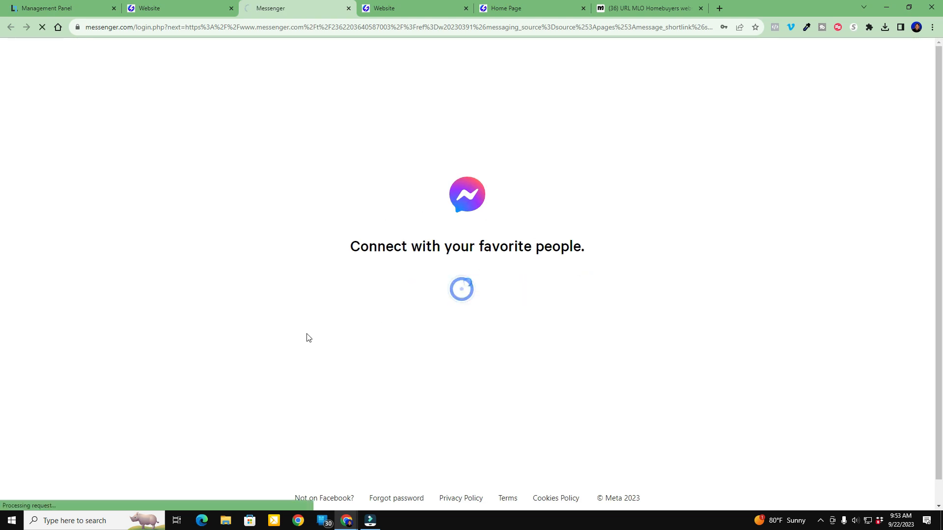